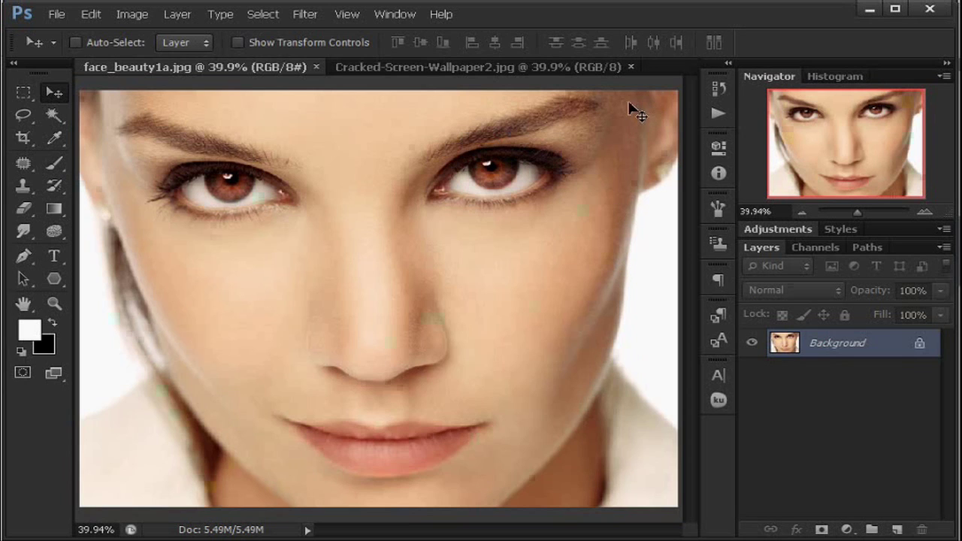
Select the entire face_beauty1a.jpg image and ready the Quick Selection tool with a 22 px brush for subtracting
left_click(427, 73)
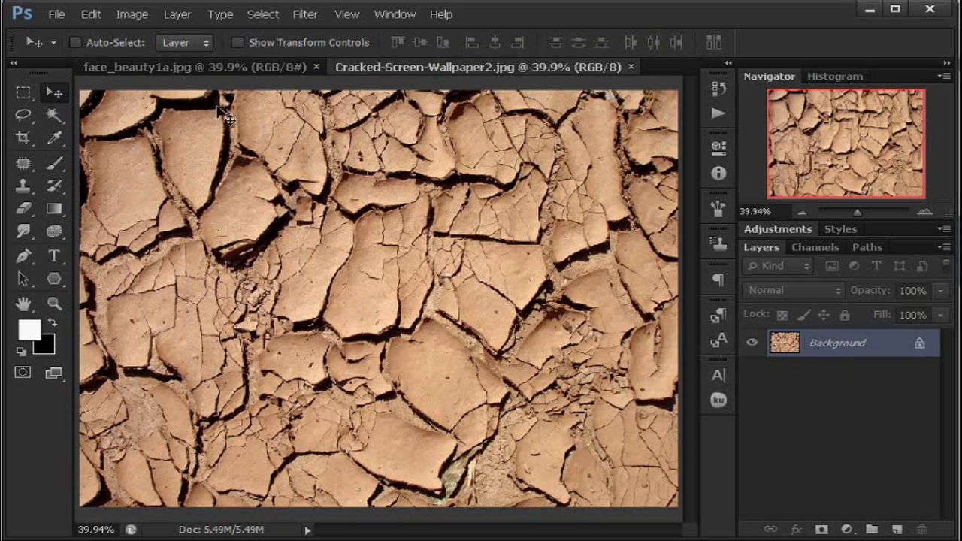
left_click(204, 66)
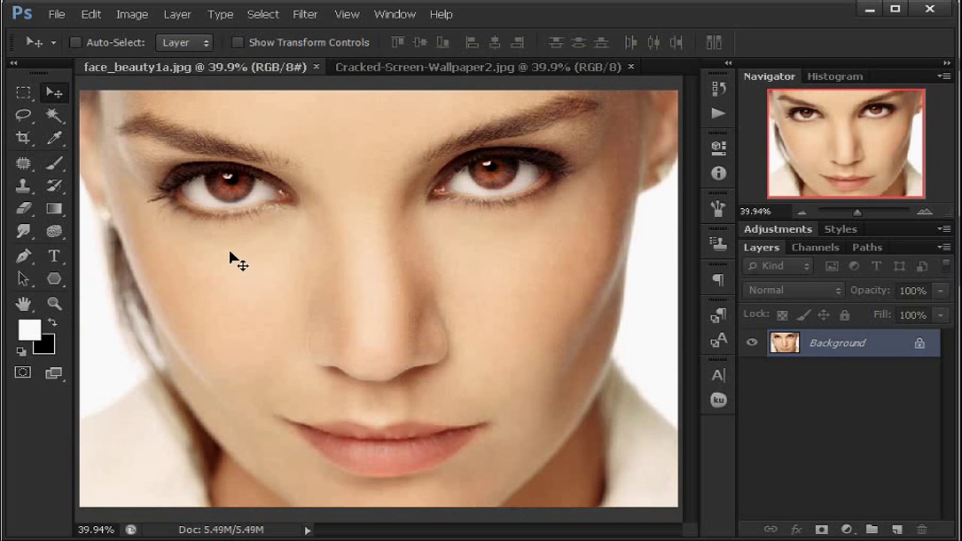
key("ctrl+a")
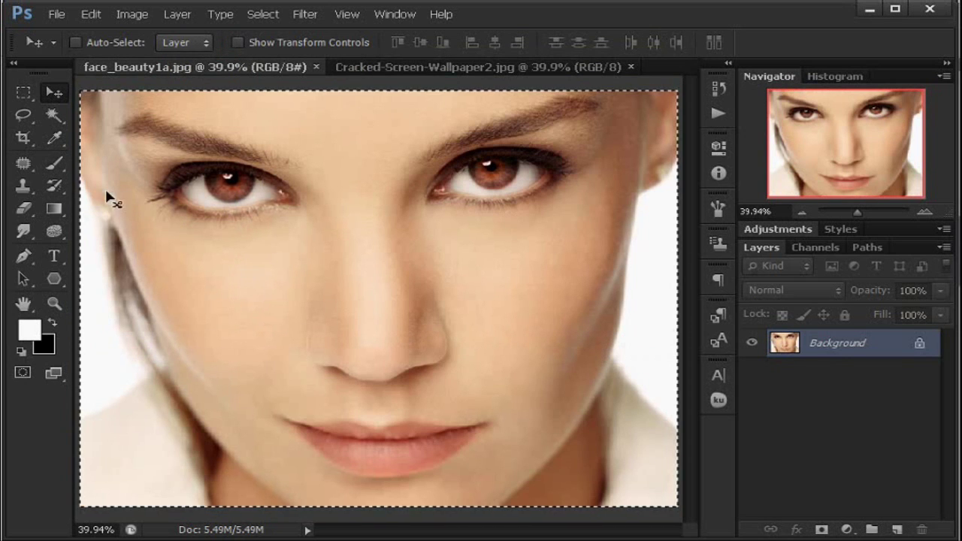
left_click(54, 137)
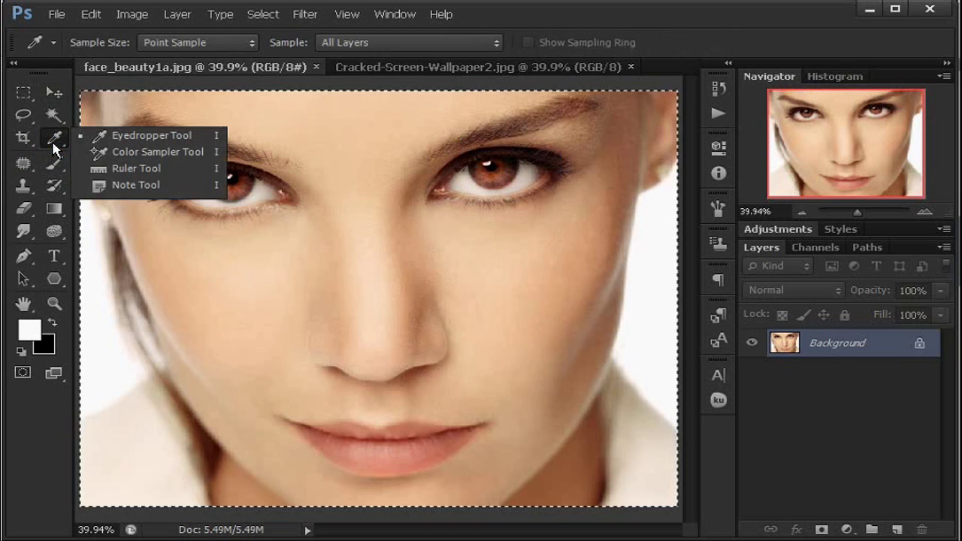
left_click(54, 117)
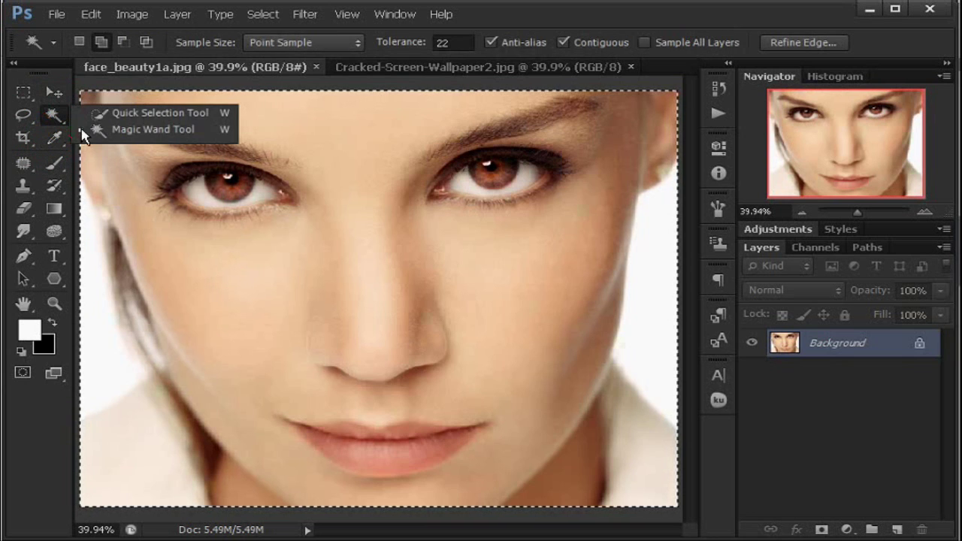
left_click(147, 117)
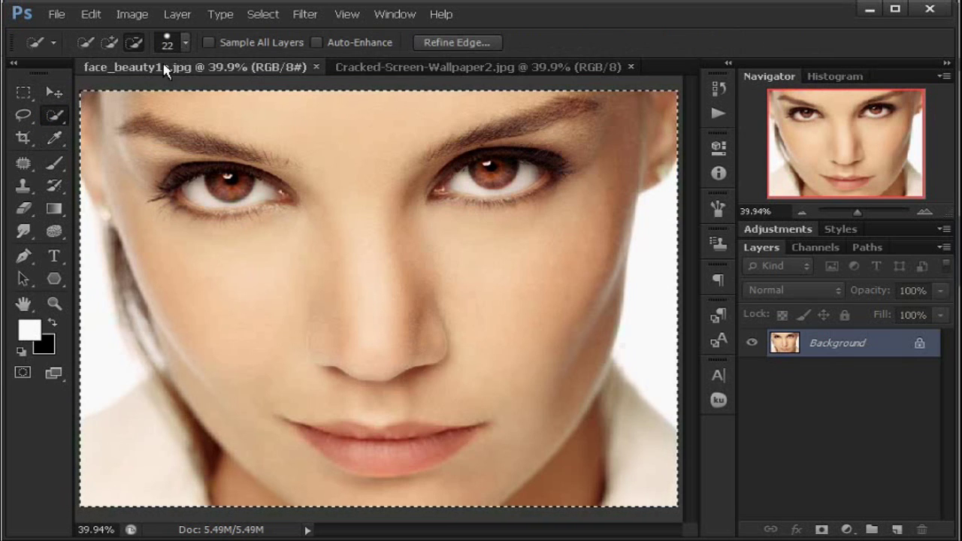
left_click(186, 45)
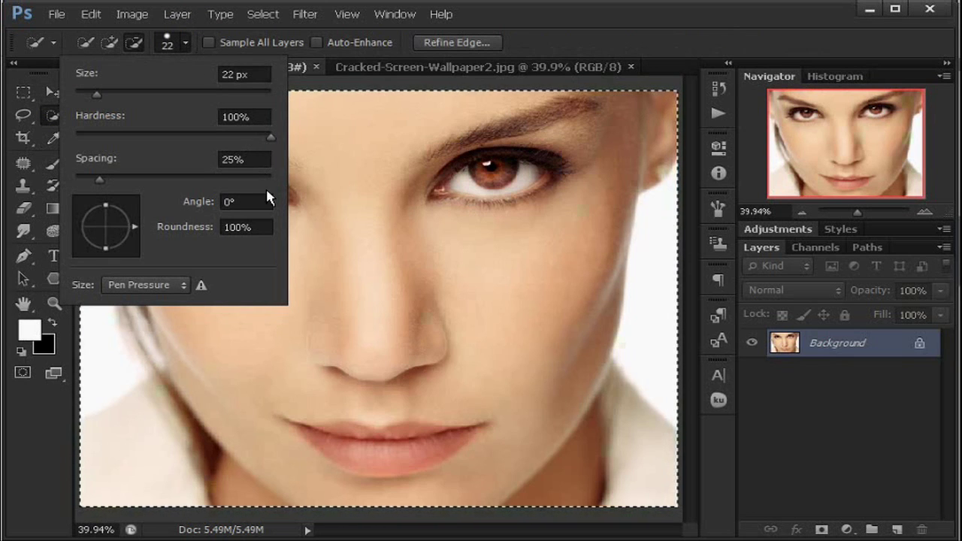
left_click(194, 45)
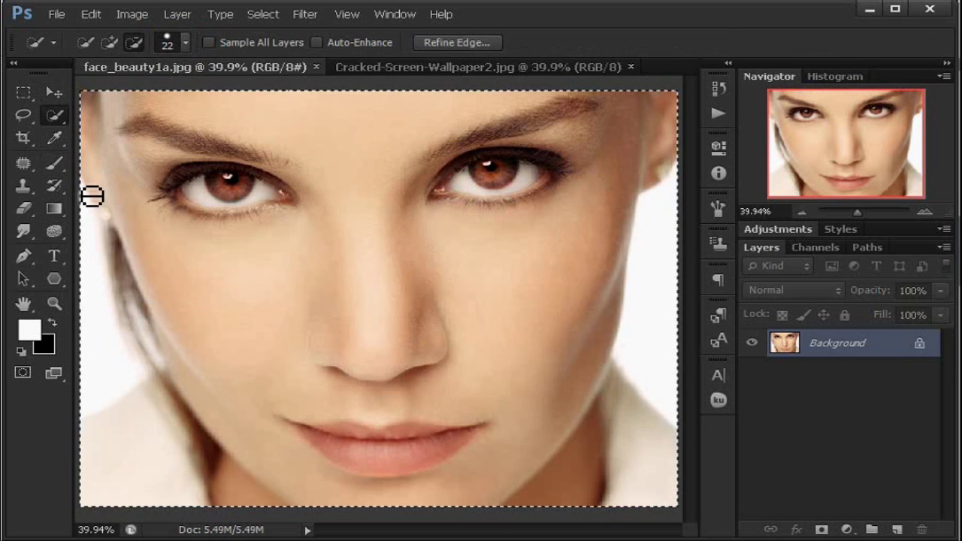
Subtract the background, hair, neck and clothing on both sides from the selection, then add back missed face areas so only the face is selected
mouse_move(95, 206)
left_mouse_down()
mouse_move(167, 361)
mouse_move(209, 432)
mouse_move(265, 493)
mouse_move(294, 502)
mouse_move(350, 469)
left_mouse_up()
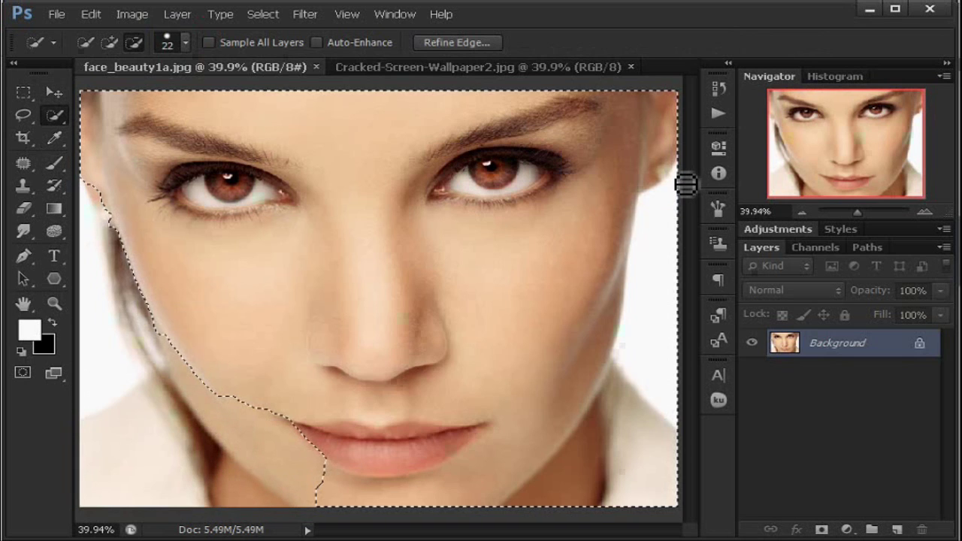
left_click(669, 199)
mouse_move(669, 199)
left_mouse_down()
mouse_move(641, 212)
mouse_move(635, 321)
mouse_move(565, 437)
mouse_move(576, 445)
mouse_move(558, 475)
mouse_move(508, 517)
mouse_move(532, 519)
left_mouse_up()
left_click(109, 42)
mouse_move(94, 188)
left_mouse_down()
mouse_move(83, 327)
mouse_move(182, 363)
mouse_move(172, 341)
left_mouse_up()
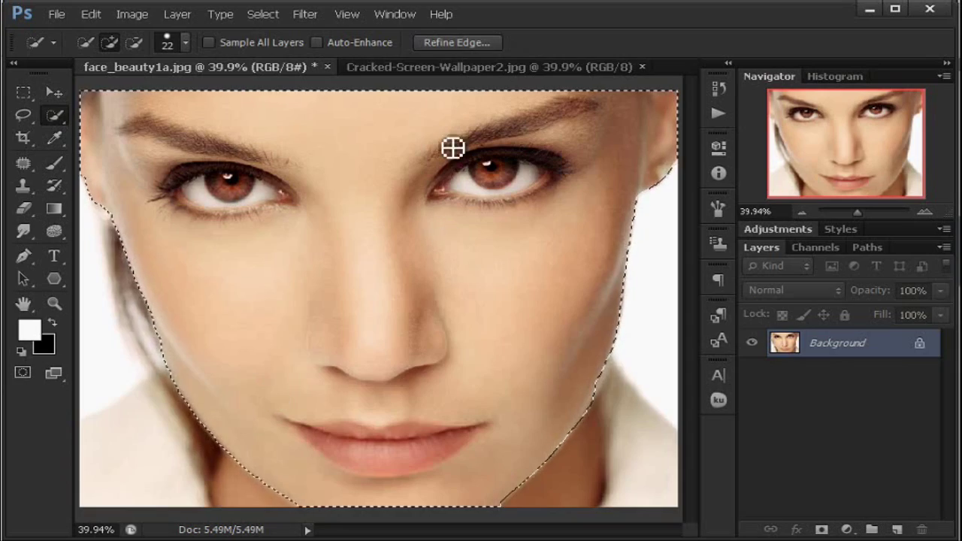
Copy the entire Cracked-Screen-Wallpaper2.jpg image
left_click(490, 70)
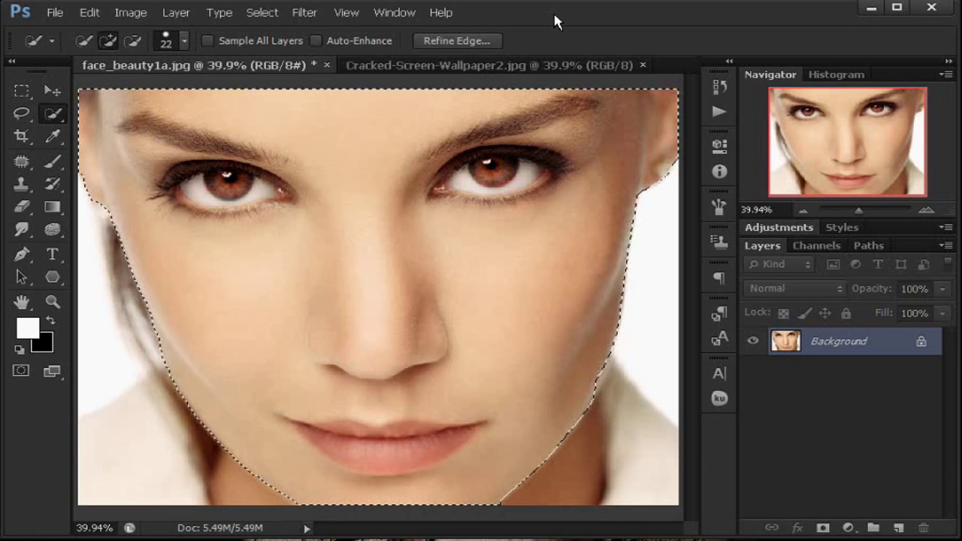
left_click(511, 75)
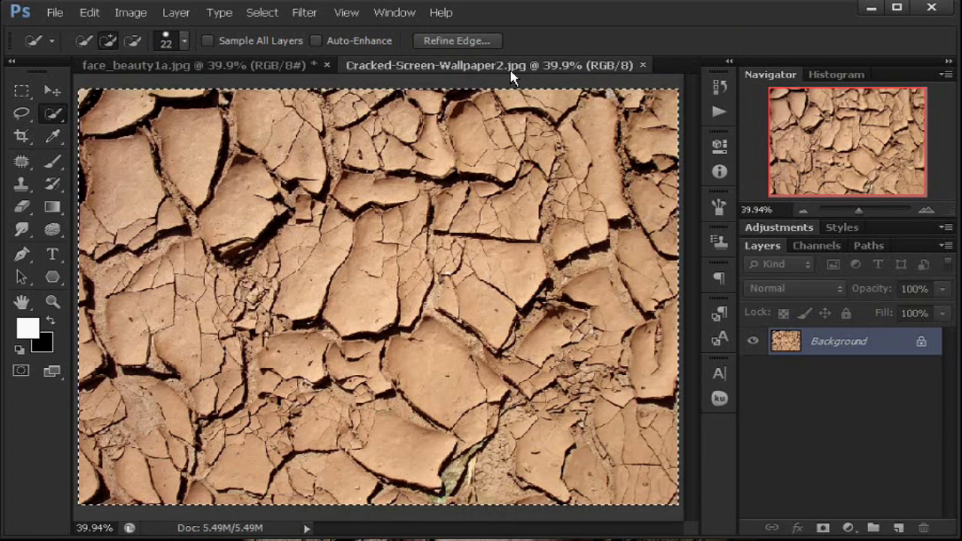
key("ctrl+d")
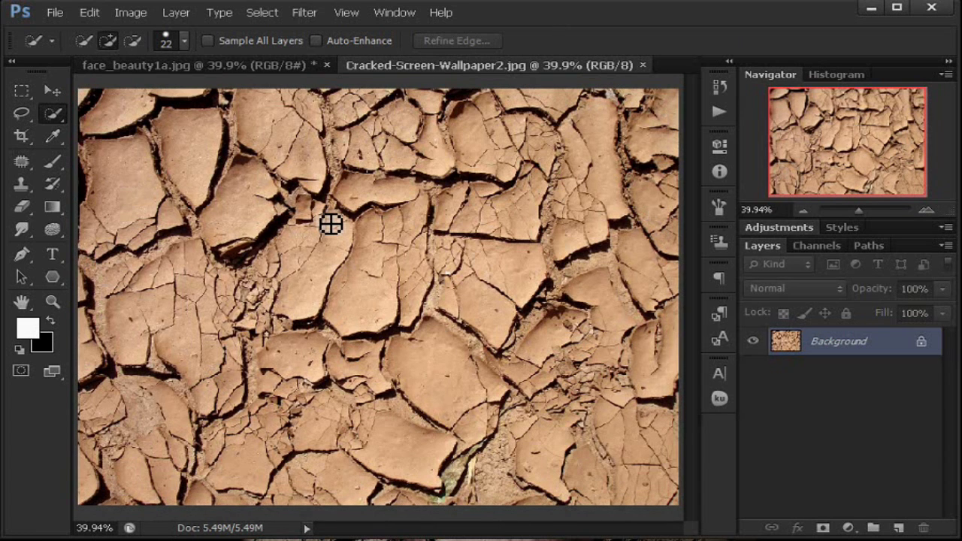
key("ctrl+a")
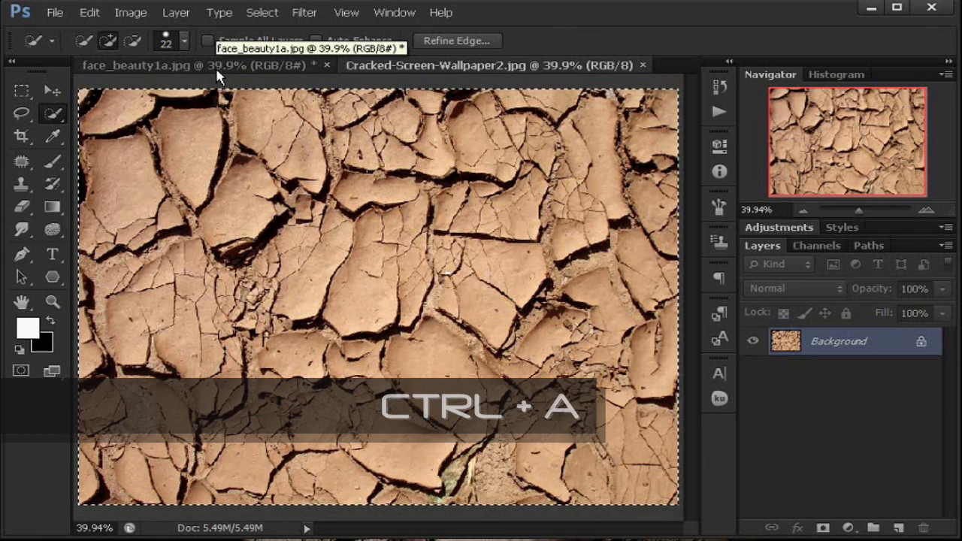
key("ctrl+c")
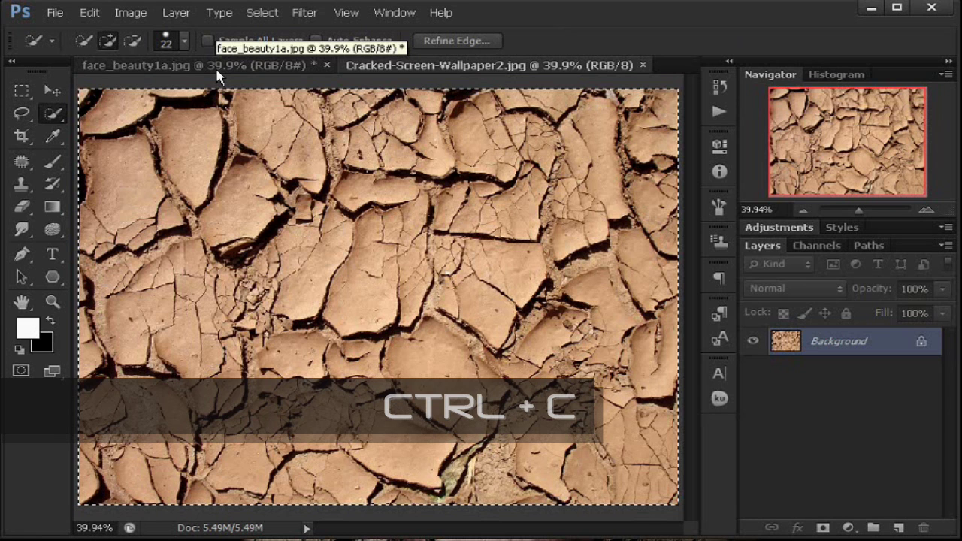
Paste the cracked texture into the face selection of face_beauty1a.jpg as a masked layer, and close the Cracked-Screen-Wallpaper2.jpg document
left_click(217, 69)
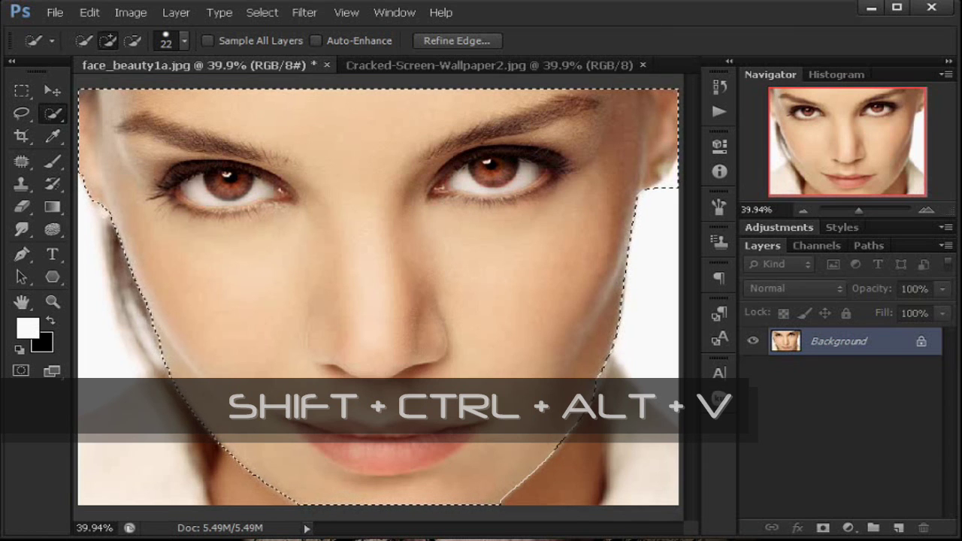
key("ctrl+shift+alt+v")
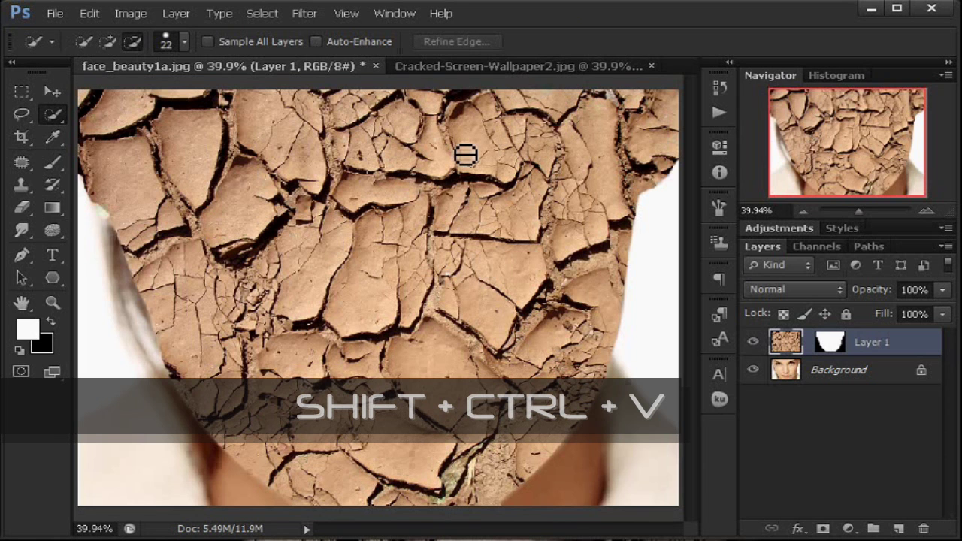
left_click(579, 74)
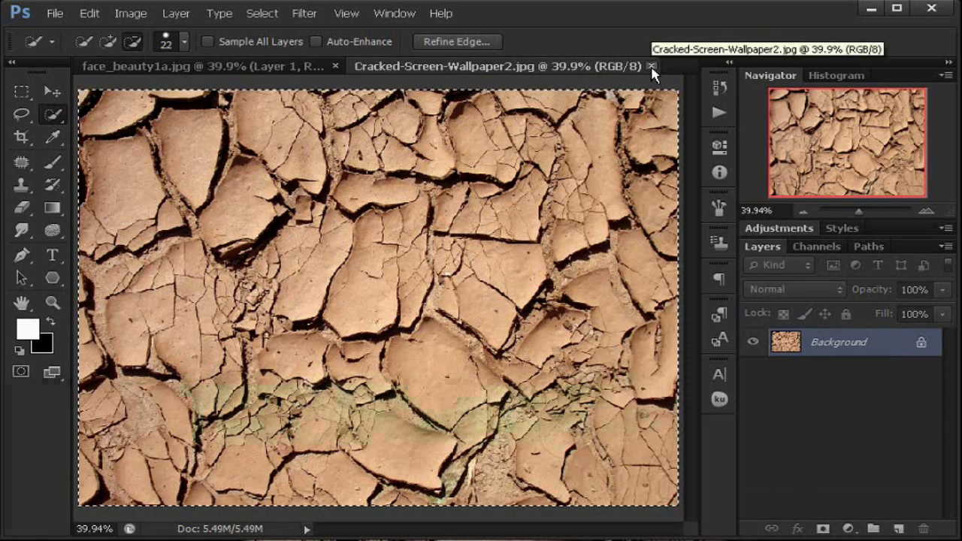
left_click(651, 66)
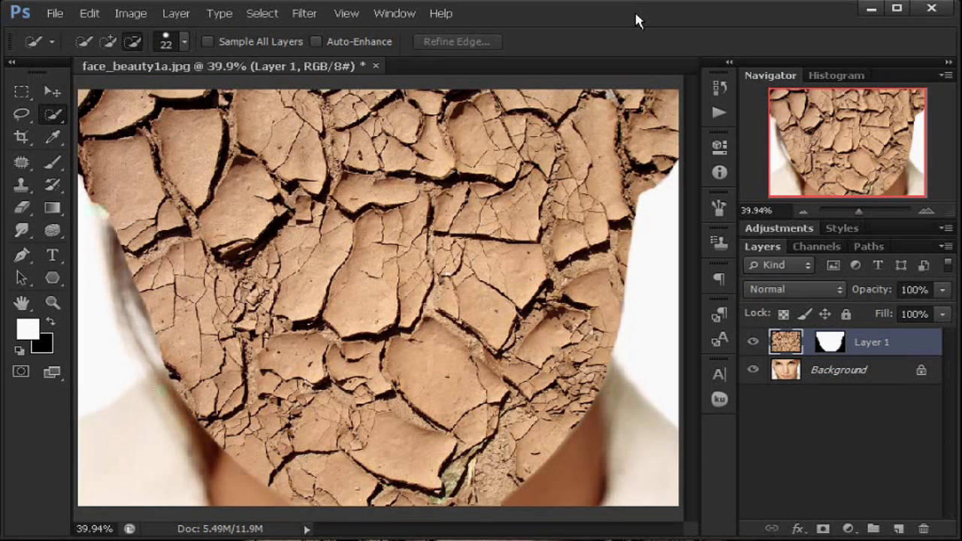
Set the cracked texture layer's blend mode to Darker Color and its opacity to 70%
left_click(768, 293)
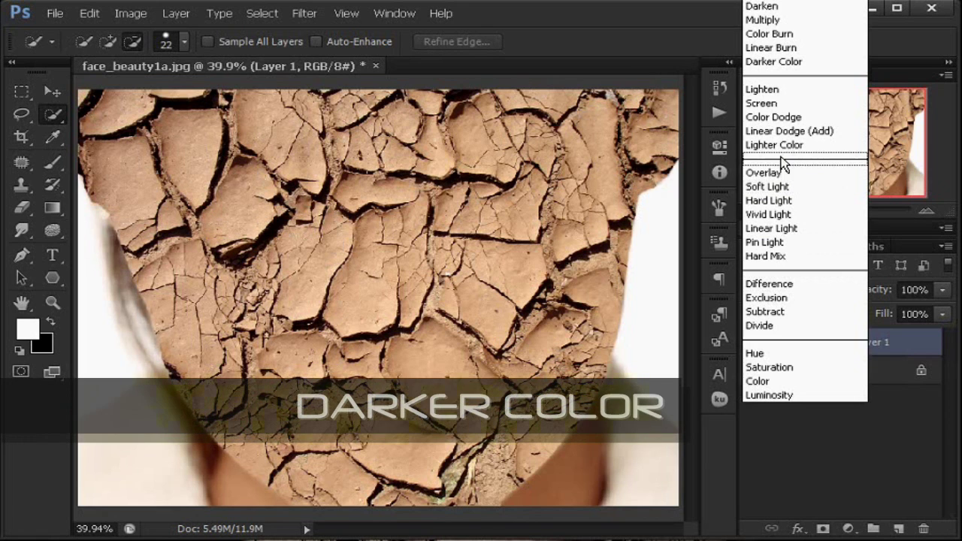
left_click(792, 63)
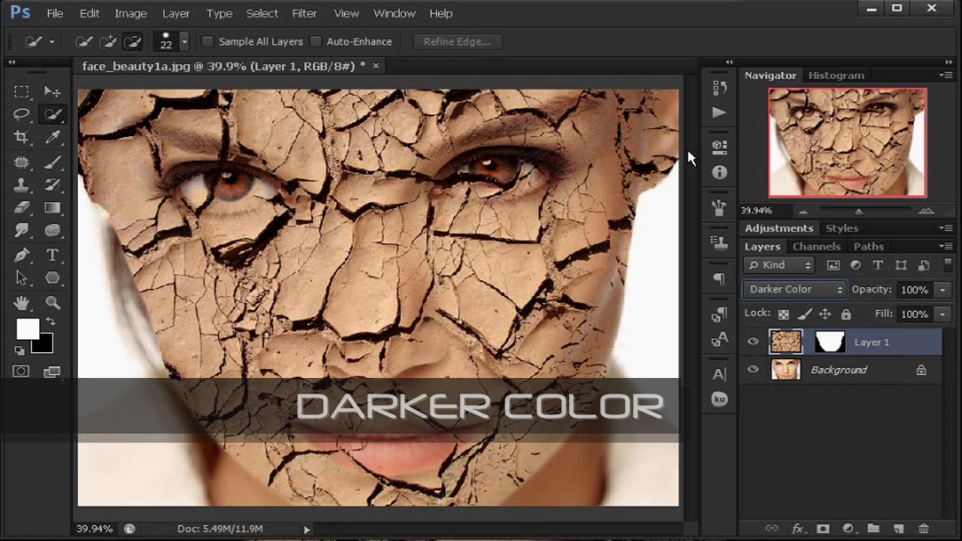
left_click(918, 290)
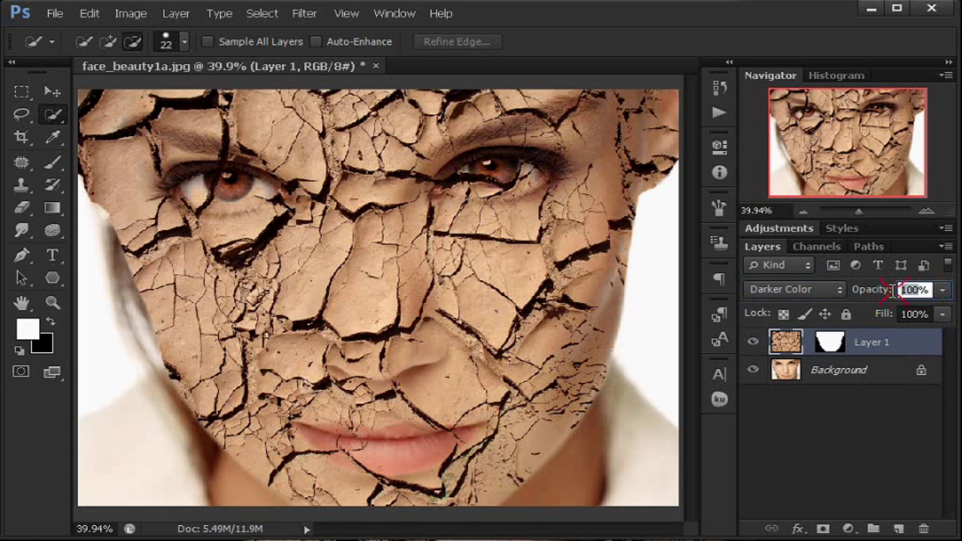
left_click(945, 291)
left_click_drag(944, 313, 915, 311)
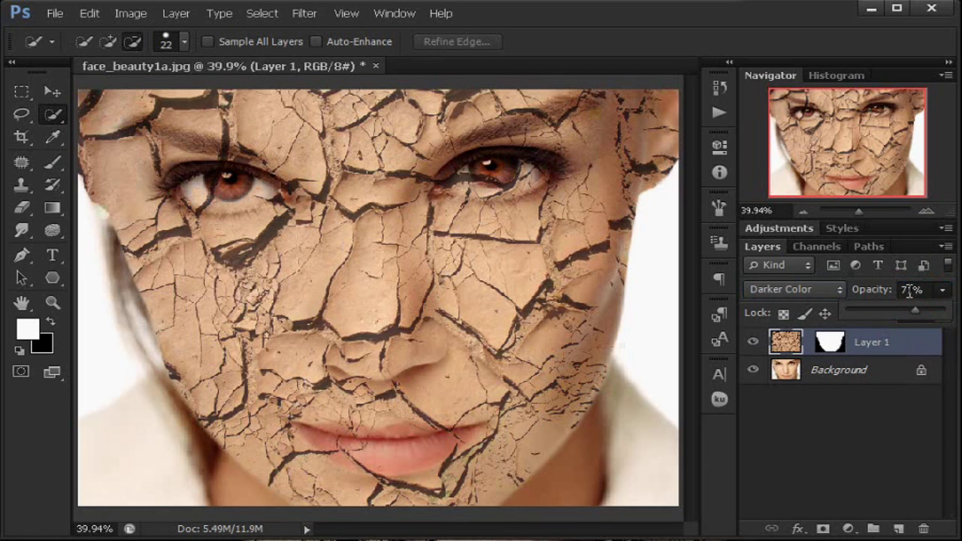
left_click(912, 290)
type("70")
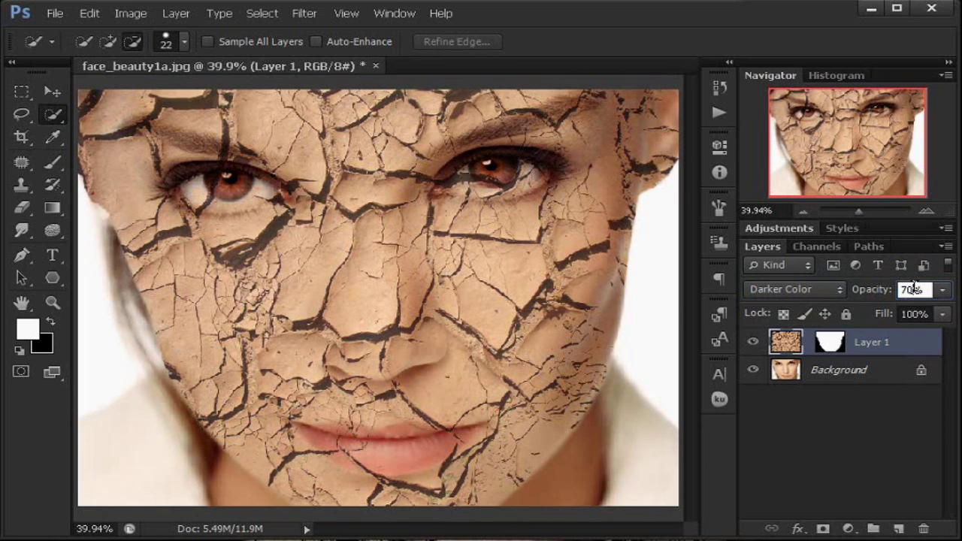
Add a Hue/Saturation adjustment layer above the cracked texture layer and set its hue to -9
left_click(898, 369)
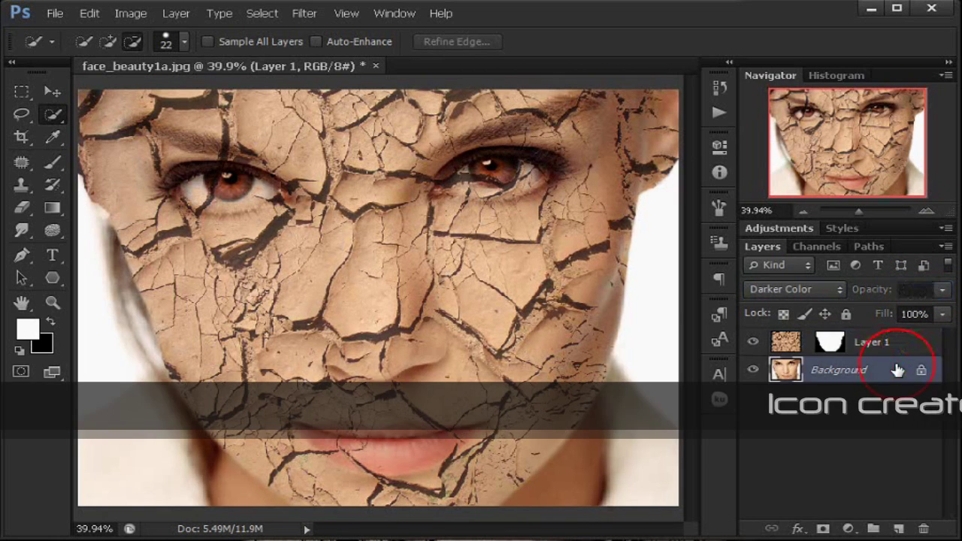
left_click(897, 344)
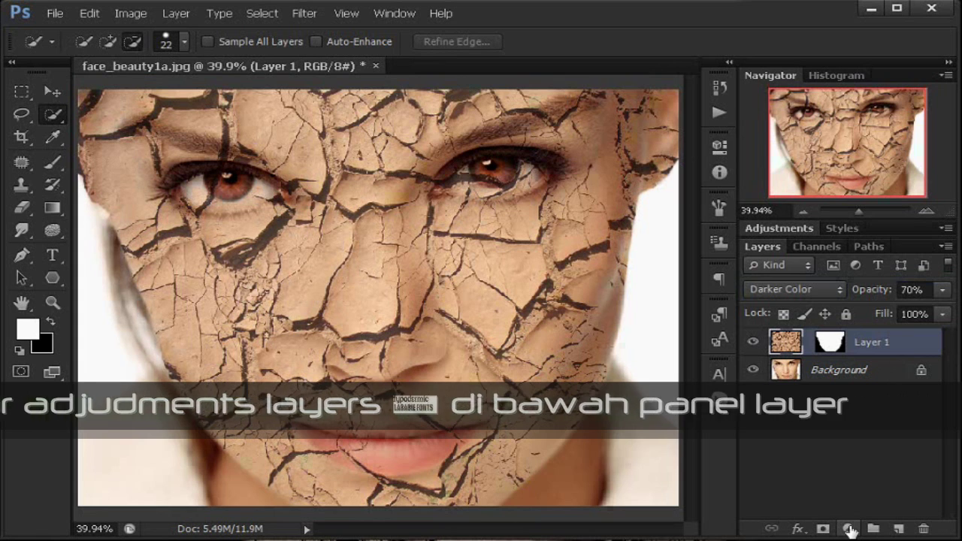
left_click(849, 529)
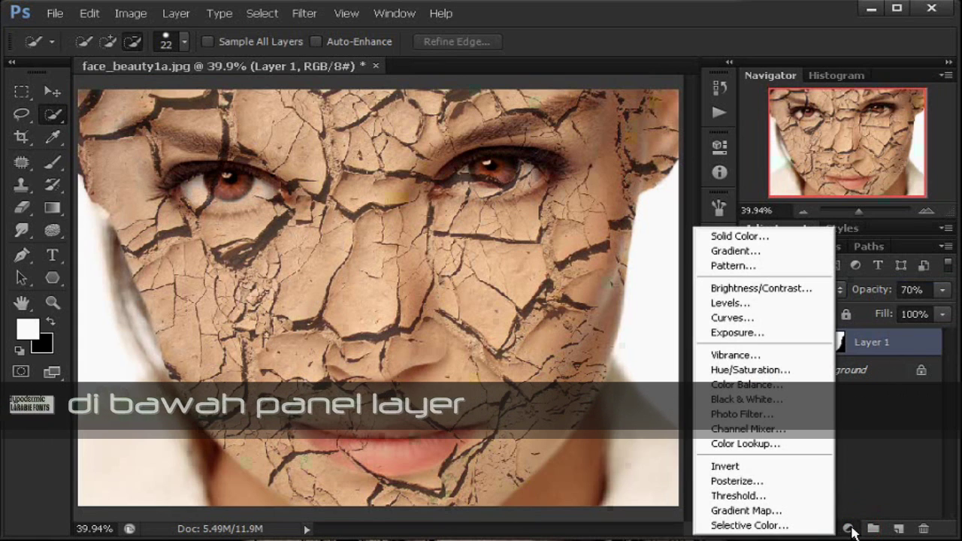
left_click(798, 372)
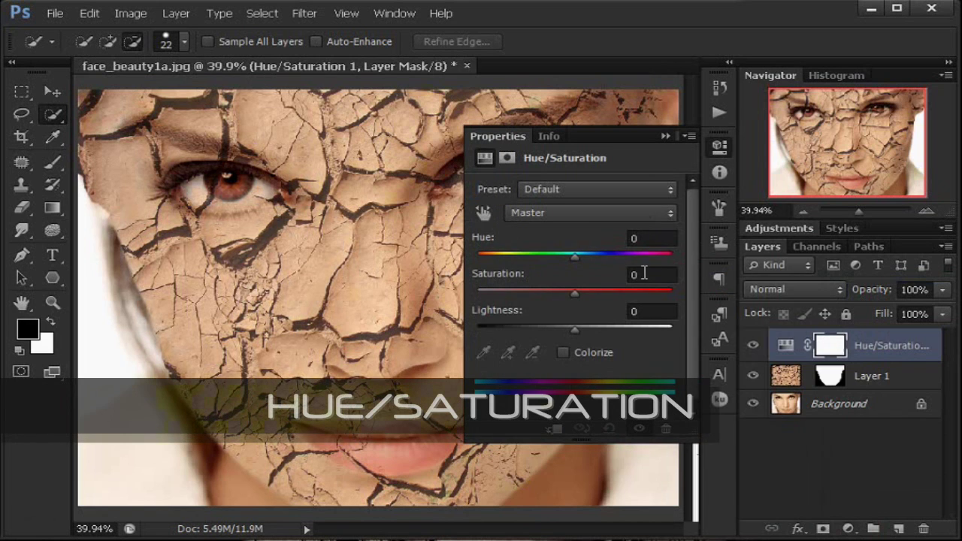
left_click_drag(581, 257, 566, 259)
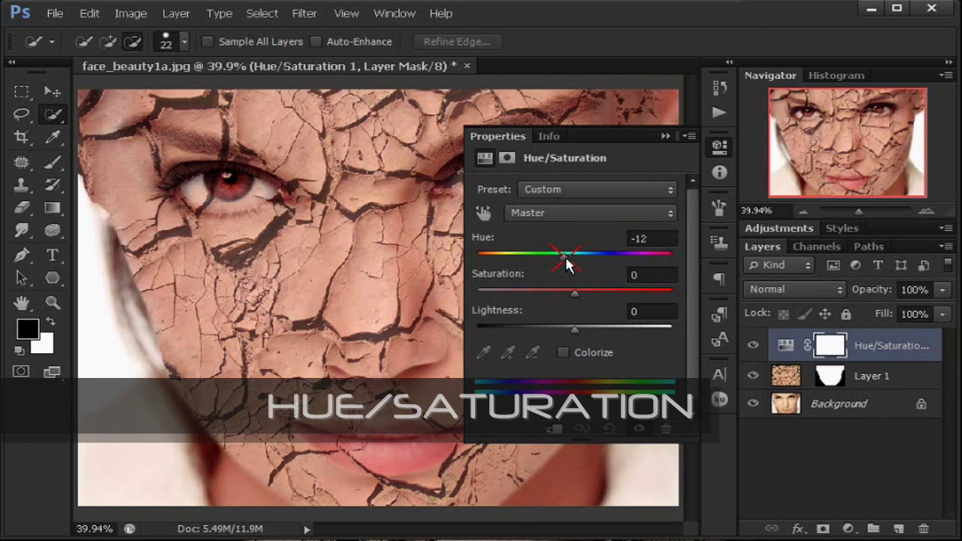
left_click(639, 239)
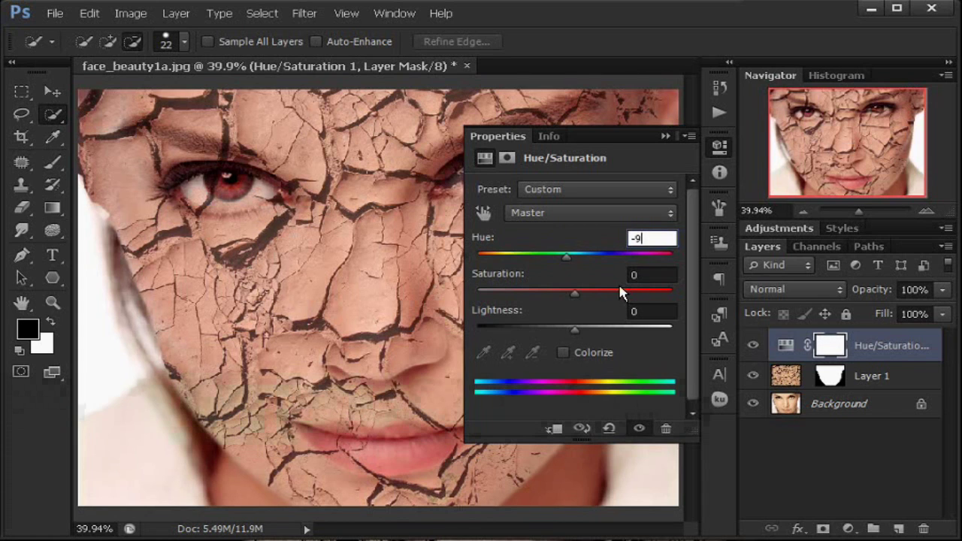
Set the Hue/Saturation adjustment's saturation to -82 and lightness to -5
left_click_drag(574, 293, 524, 302)
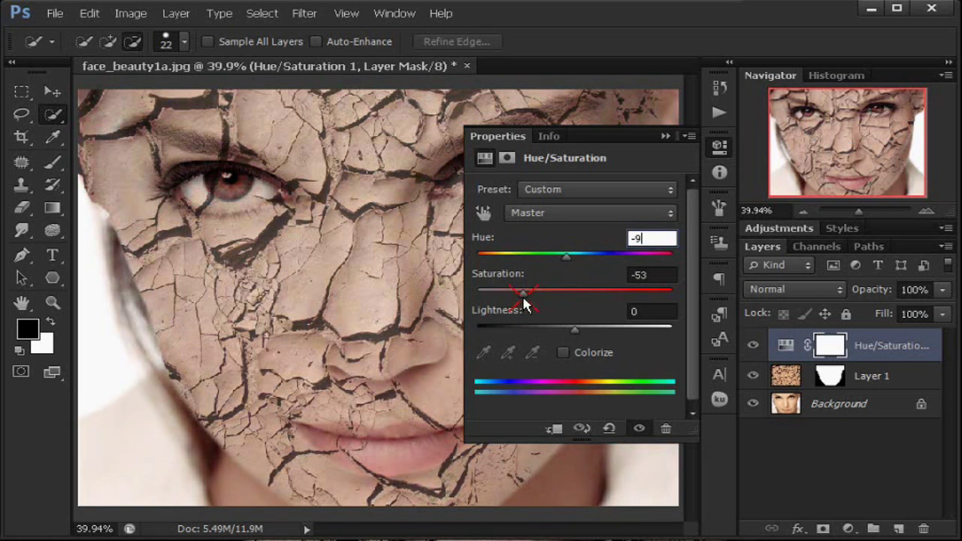
left_click(639, 275)
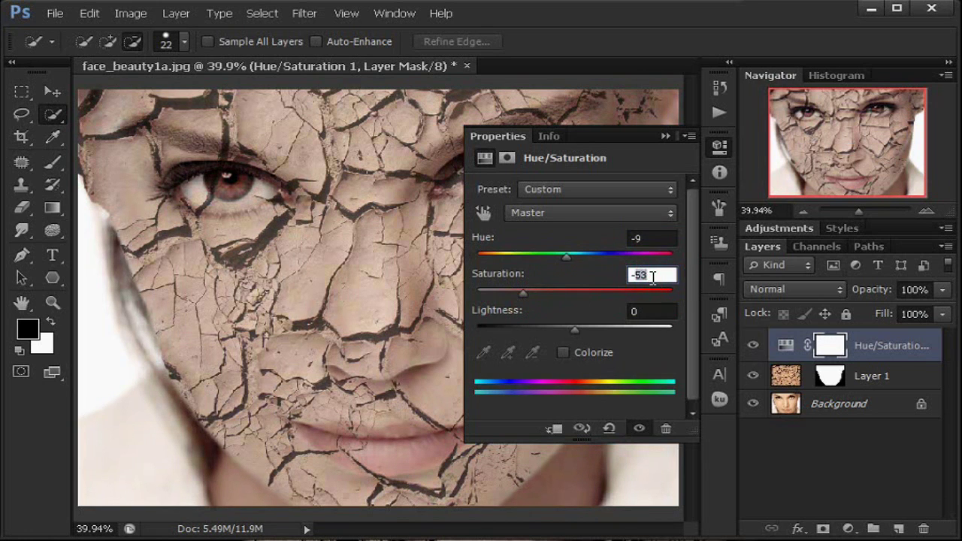
type("-82")
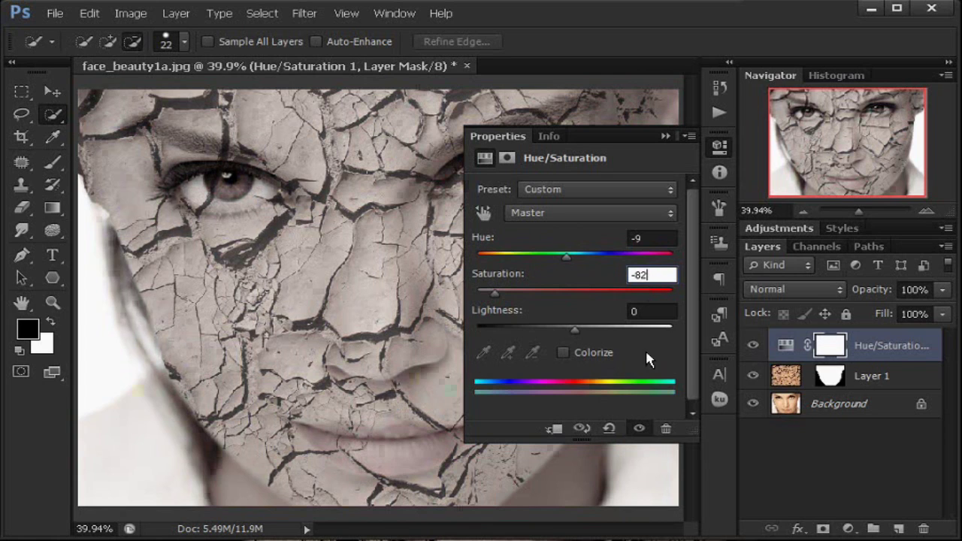
left_click(633, 311)
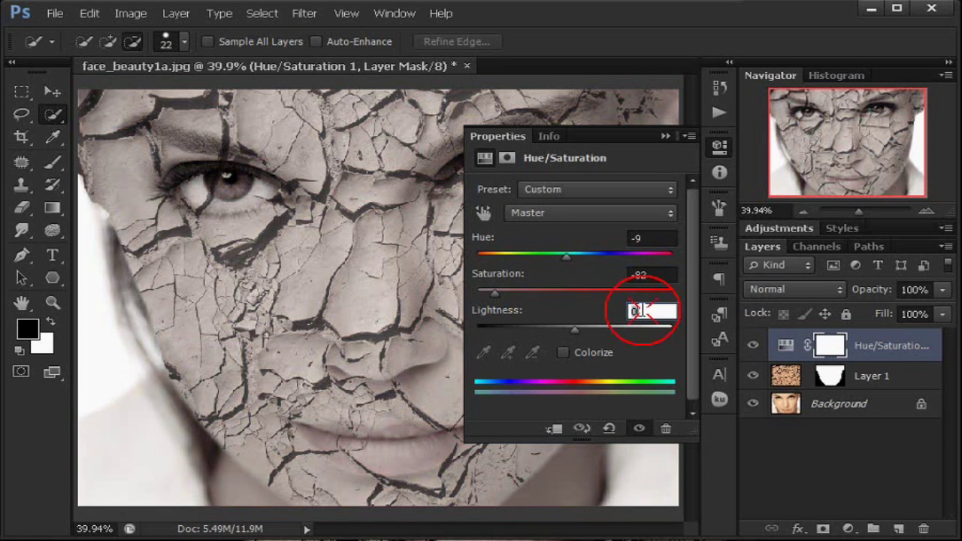
type("-5")
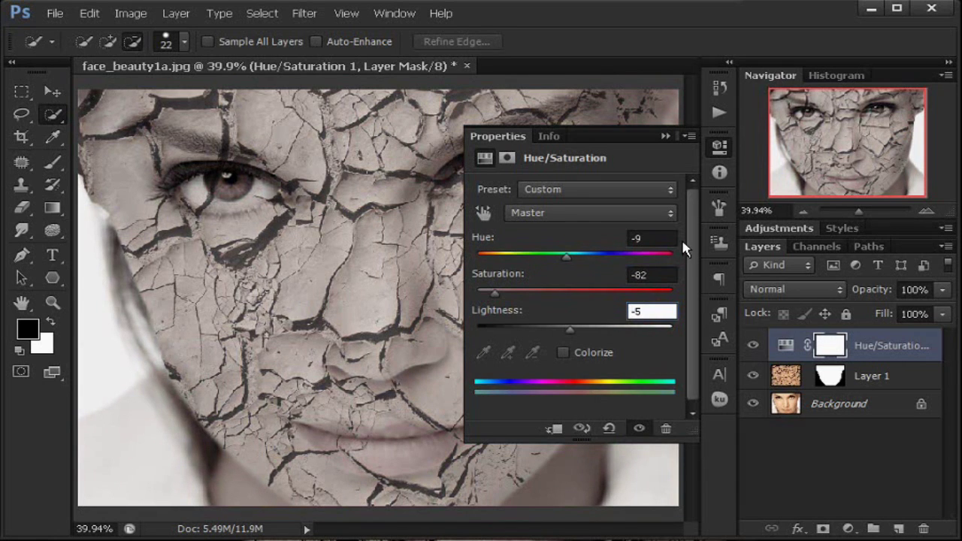
Add a Levels adjustment layer above the Hue/Saturation layer and set its shadow input level to 73
left_click(666, 136)
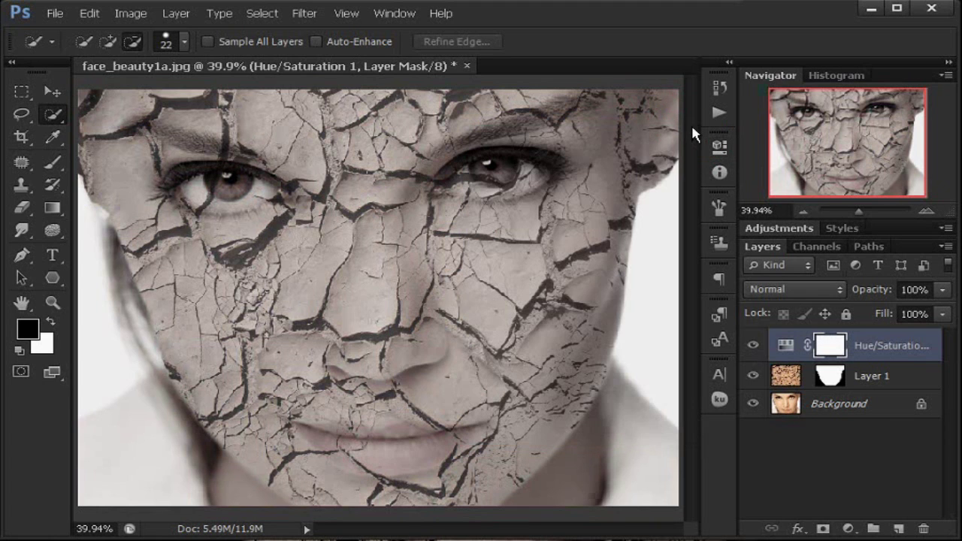
left_click(848, 527)
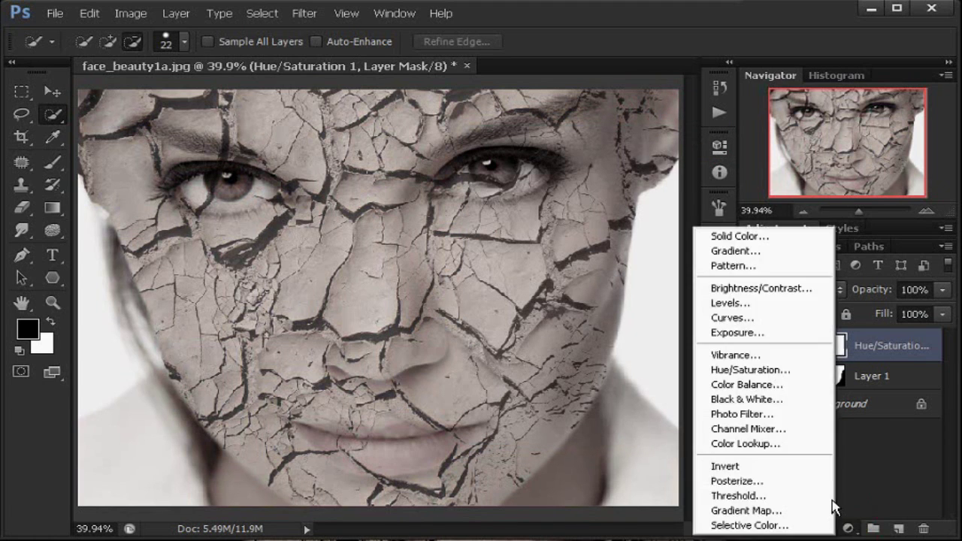
left_click(767, 304)
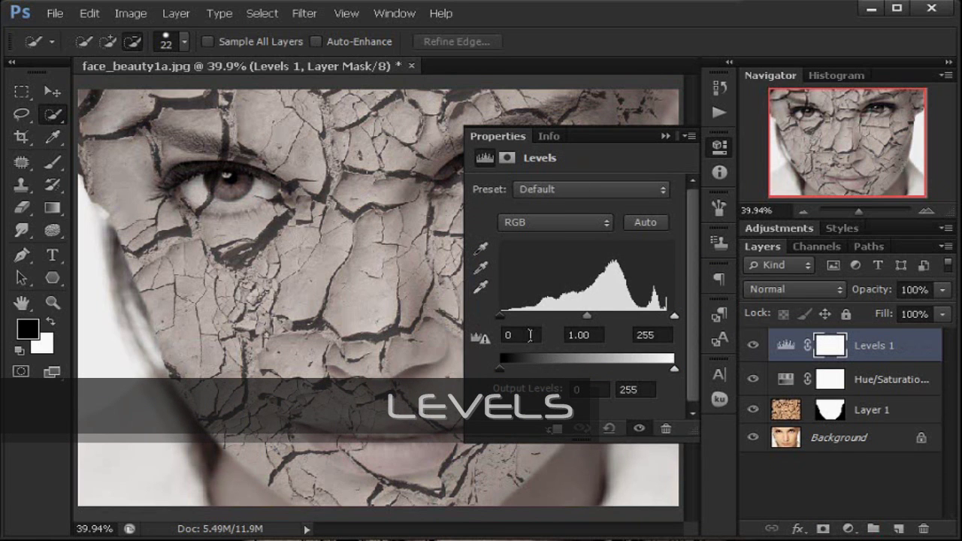
left_click_drag(505, 318, 537, 321)
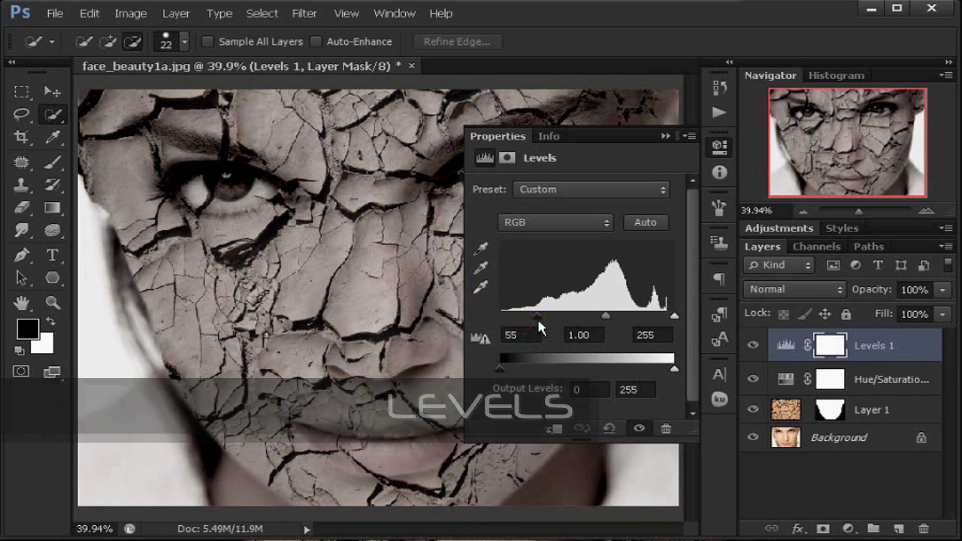
double_click(516, 335)
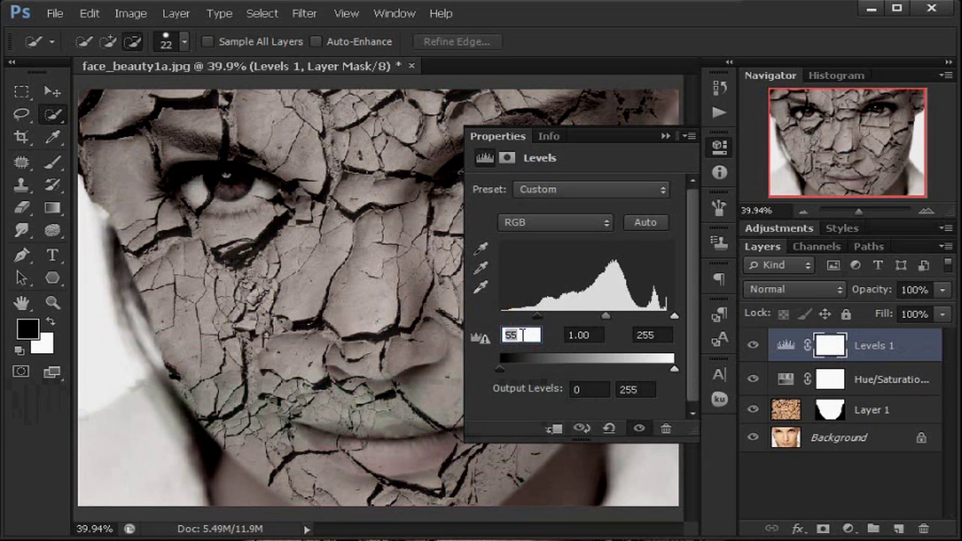
type("73")
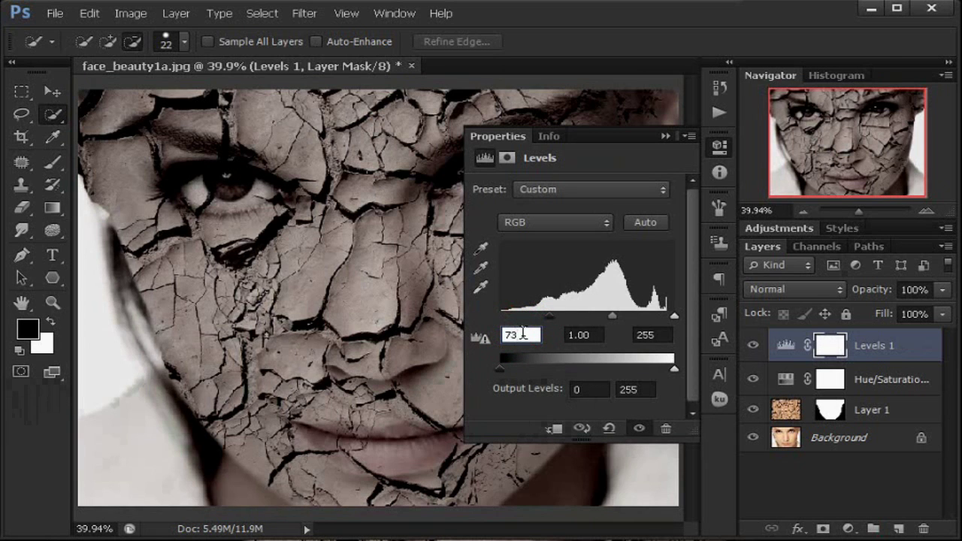
left_click(665, 137)
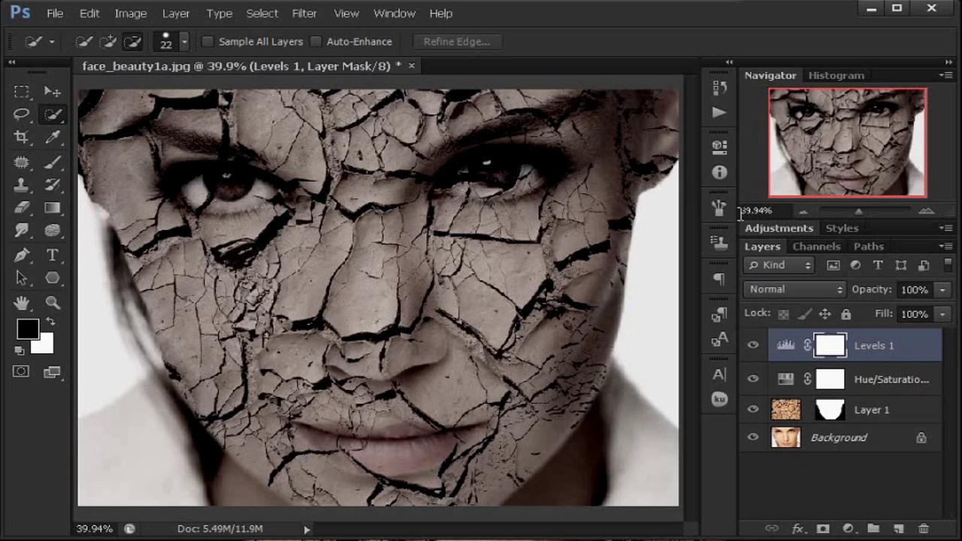
Add a Color Lookup adjustment layer with the FuturisticBleak.3DL 3D LUT and set its blend mode to Overlay
left_click(849, 529)
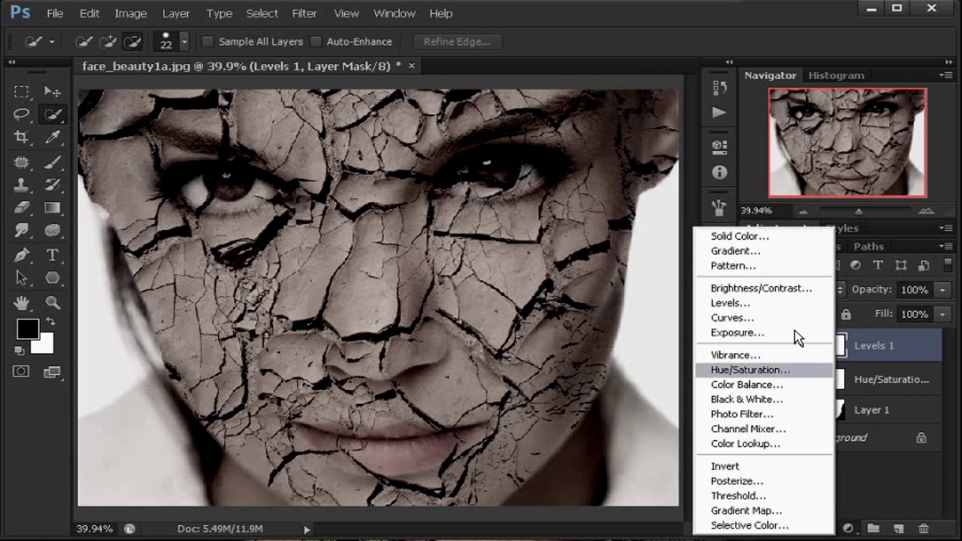
left_click(804, 445)
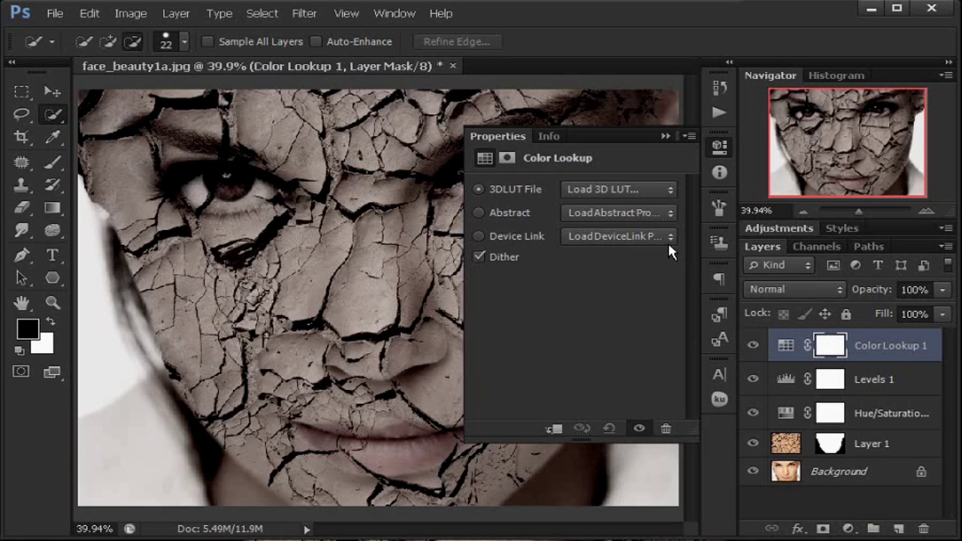
left_click(610, 197)
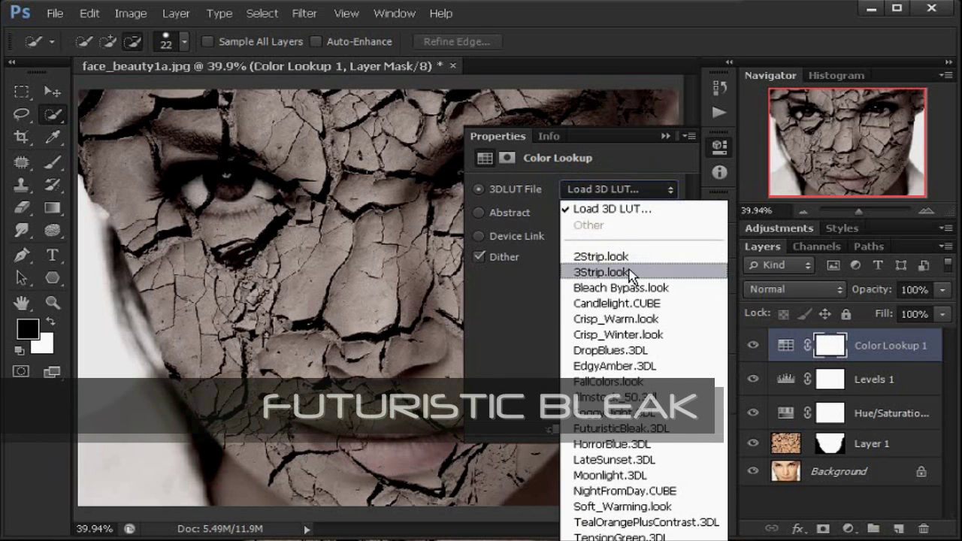
left_click(661, 429)
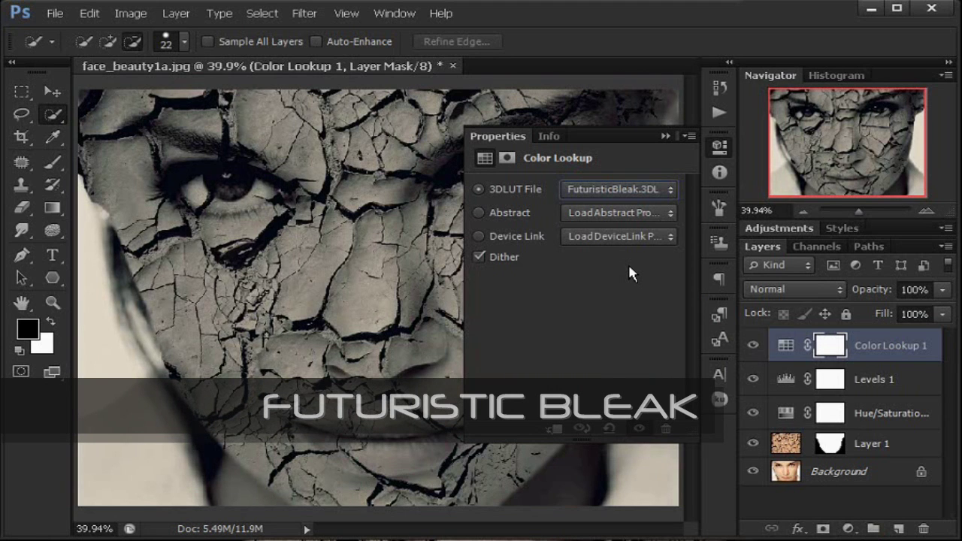
left_click(666, 137)
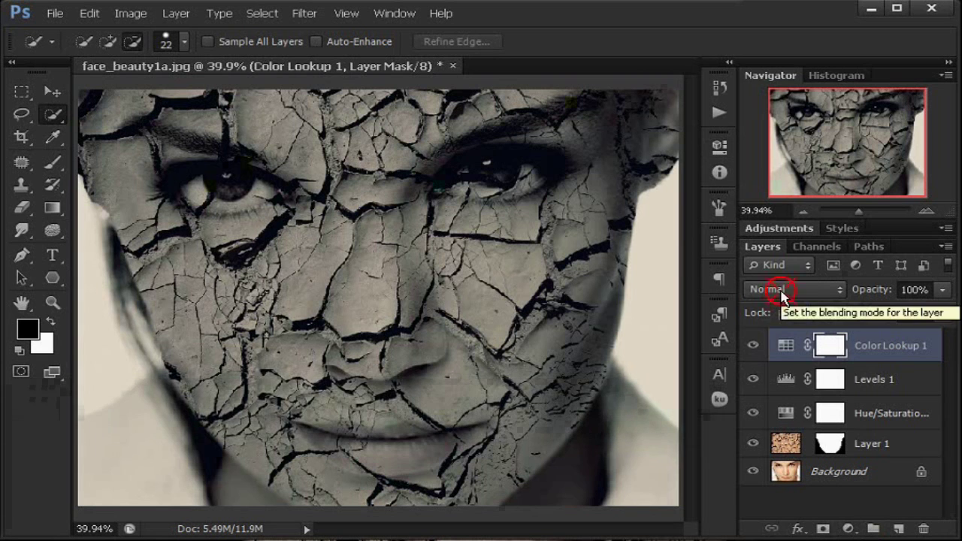
left_click(781, 293)
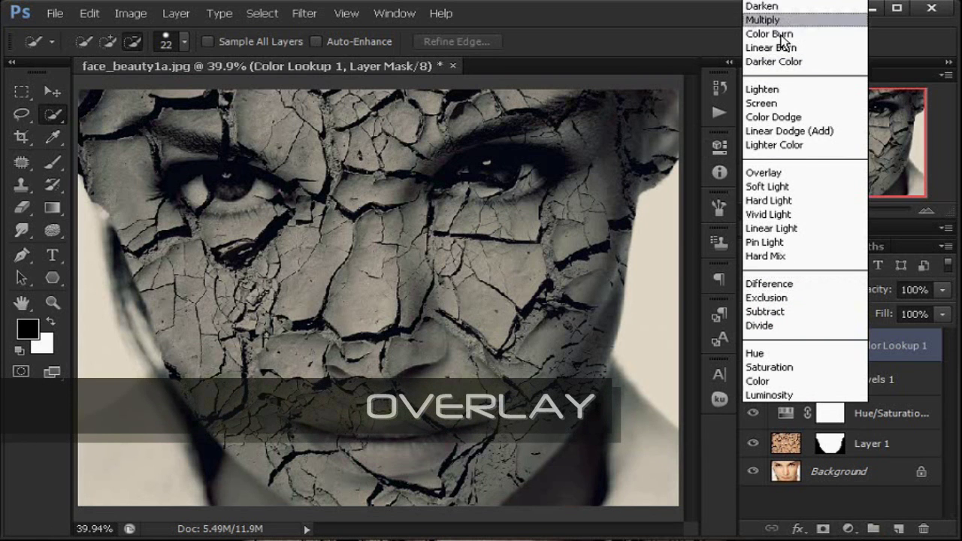
key("Return")
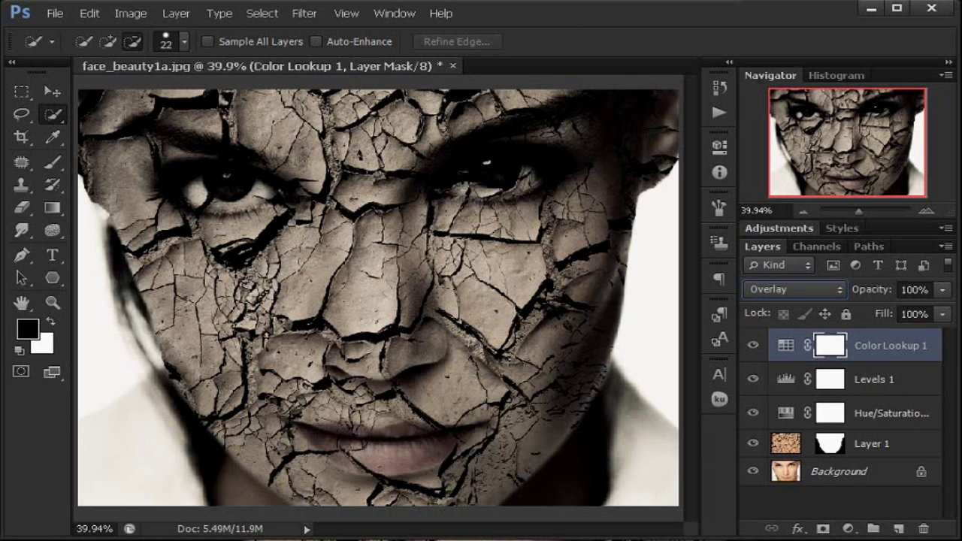
Create a new layer above the Color Lookup layer and fill it with 50% Gray
key("v")
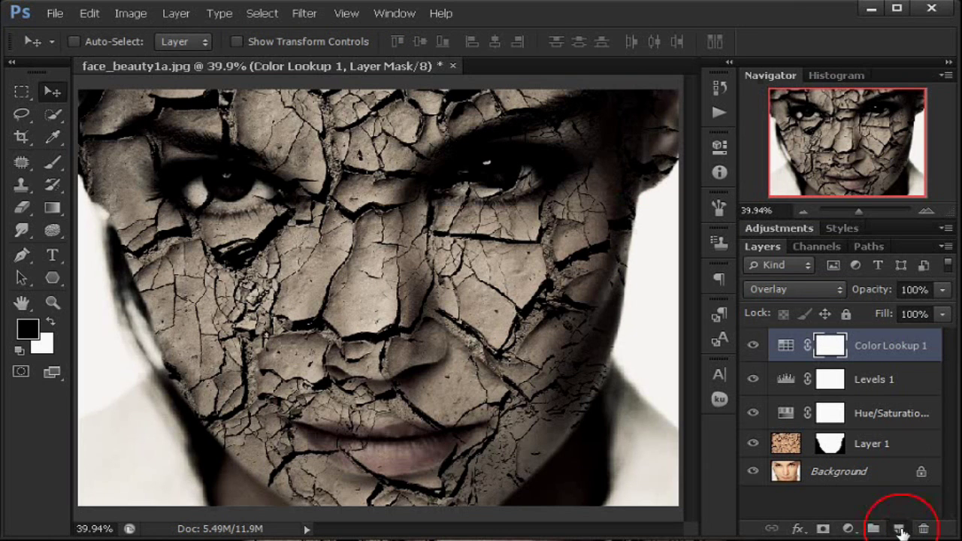
left_click(899, 528)
key("x")
left_click(83, 15)
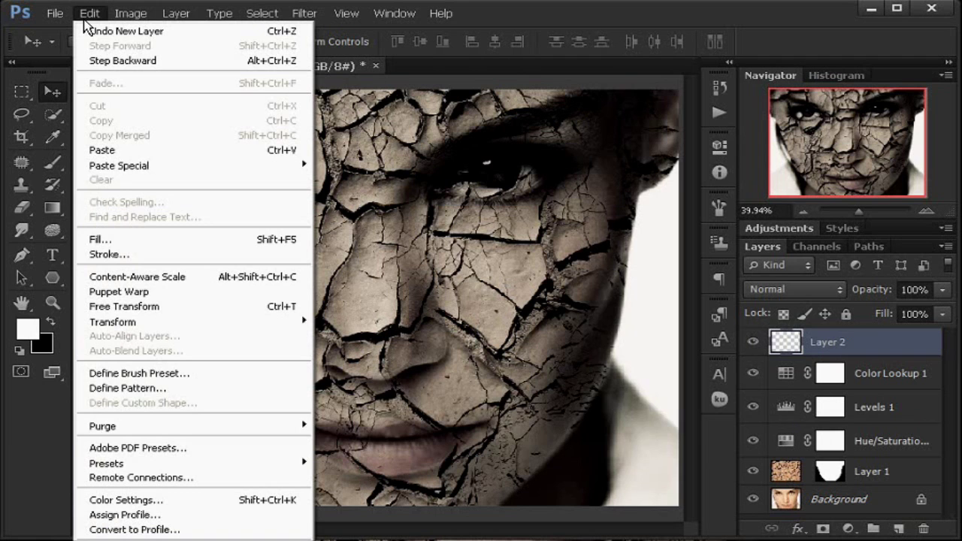
left_click(172, 240)
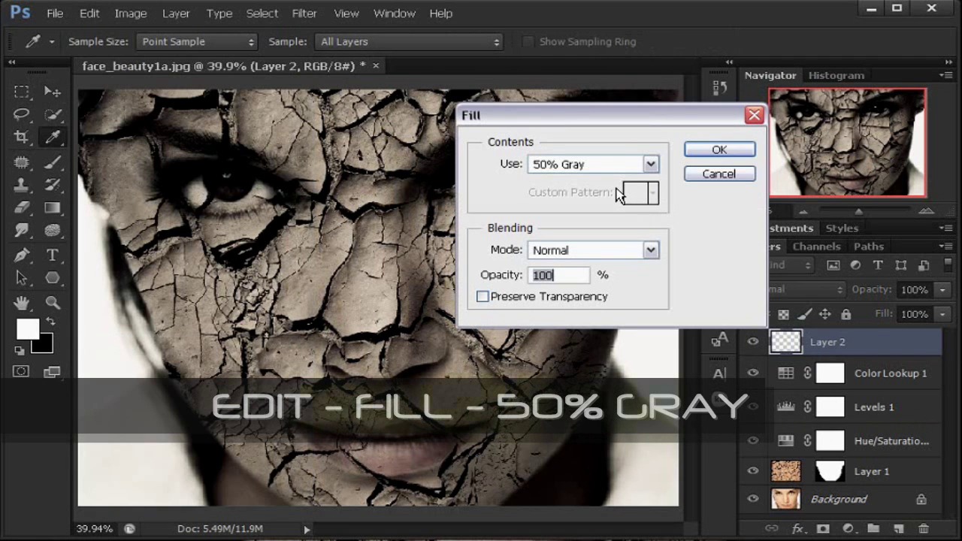
left_click(714, 149)
key("v")
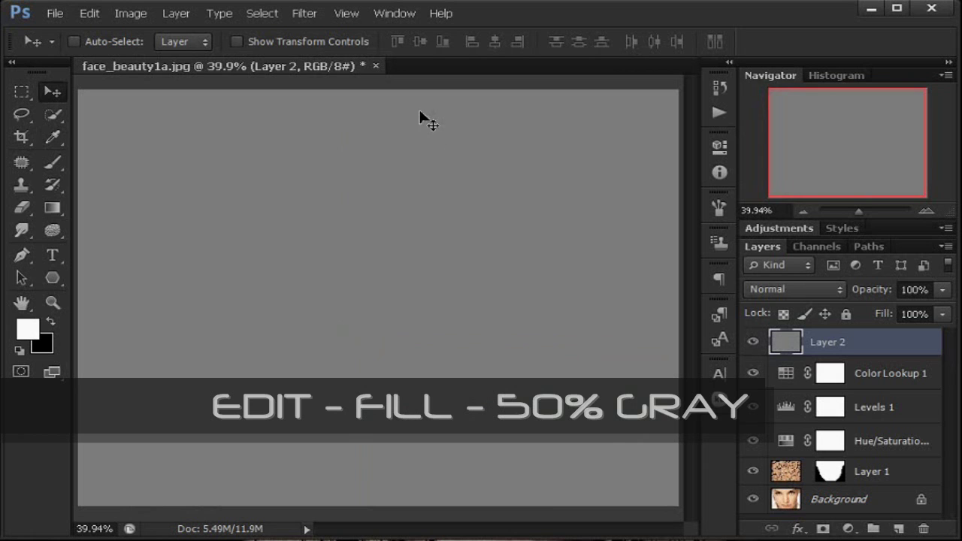
Render a Lighting Effects Classic spotlight shining straight down from above on the gray layer, and set the layer's blend mode to Color Dodge
left_click(304, 15)
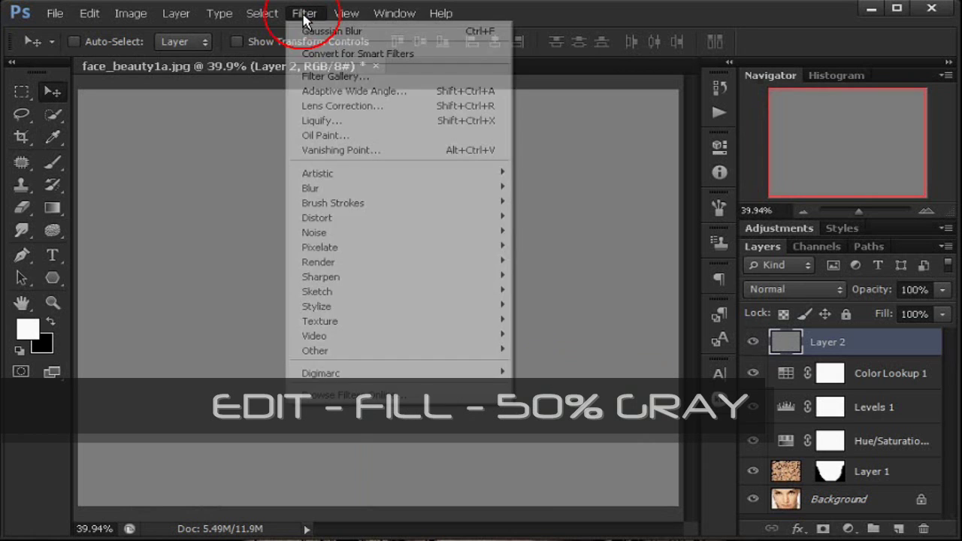
mouse_move(401, 264)
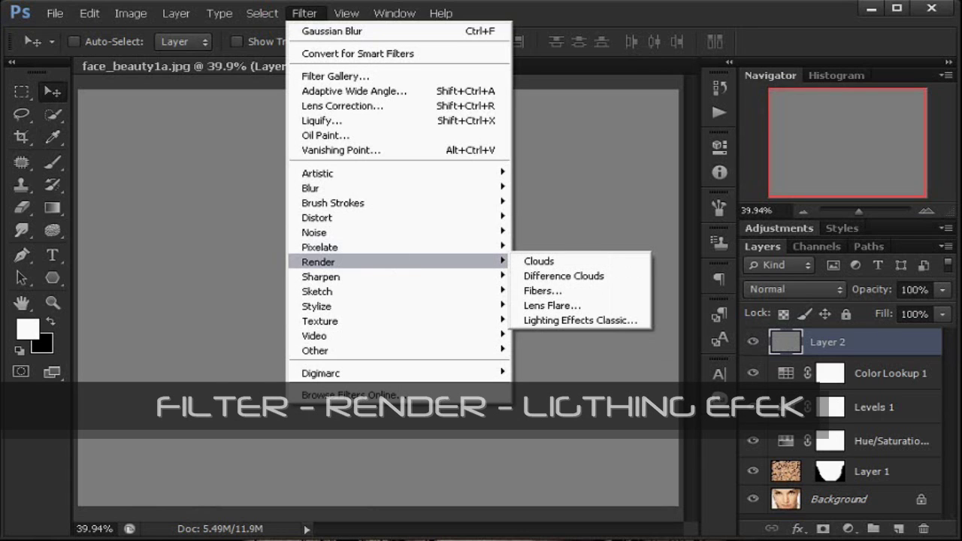
left_click(560, 324)
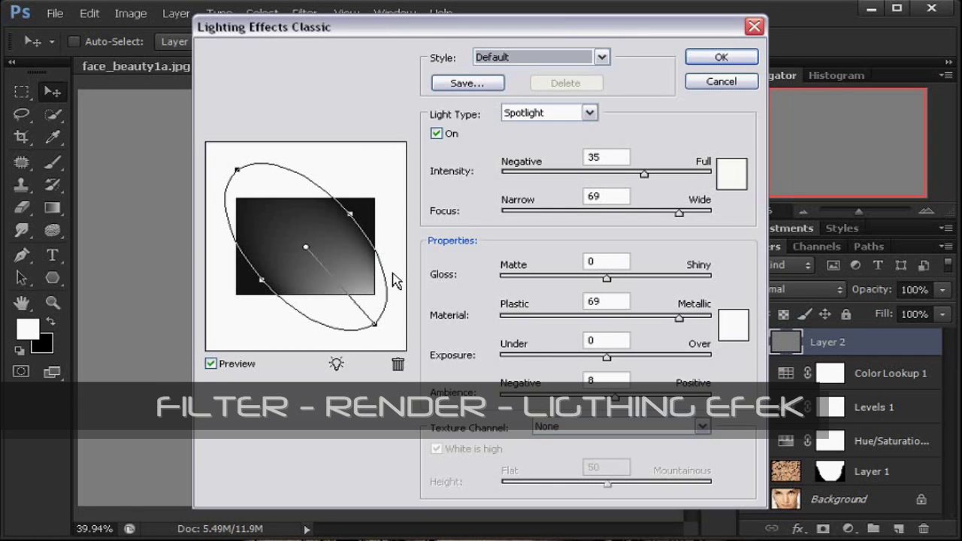
left_click_drag(373, 333, 307, 133)
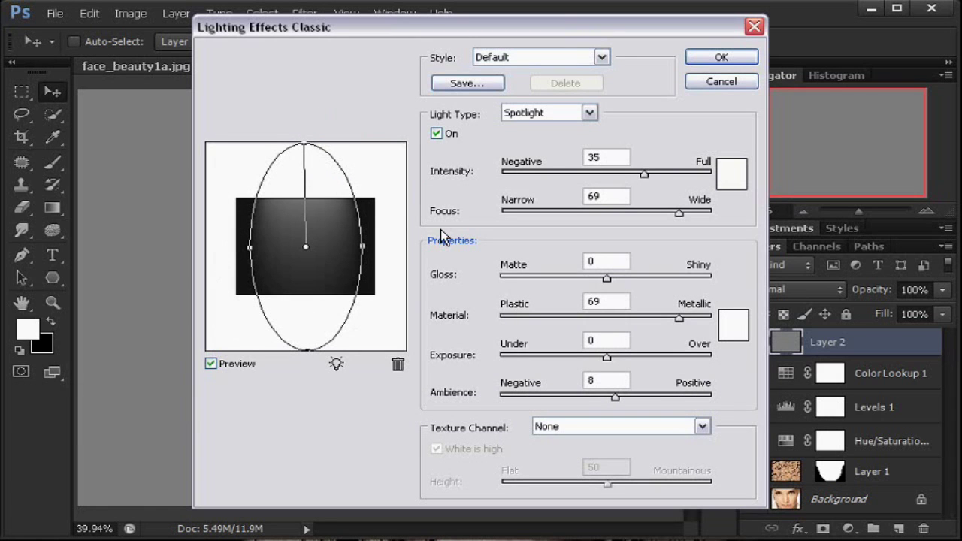
left_click(727, 59)
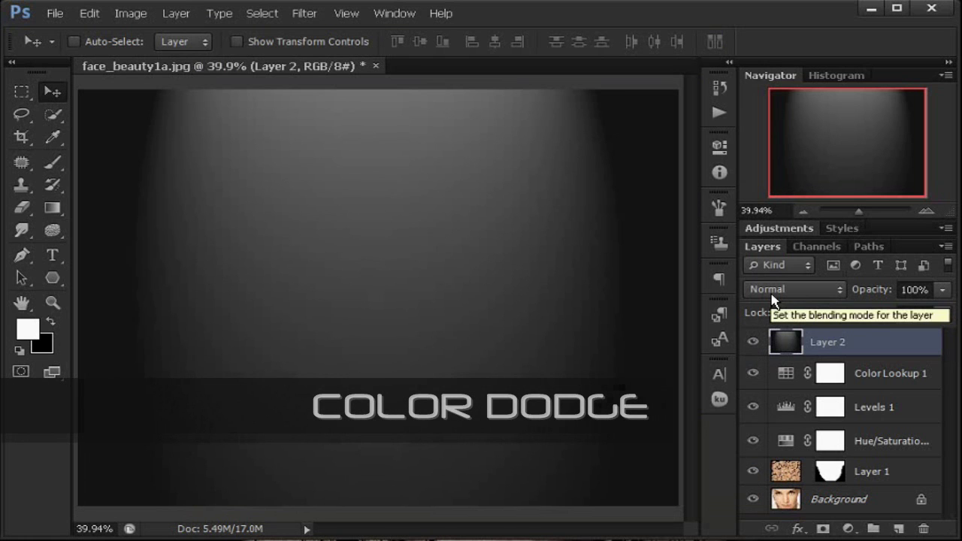
left_click(774, 293)
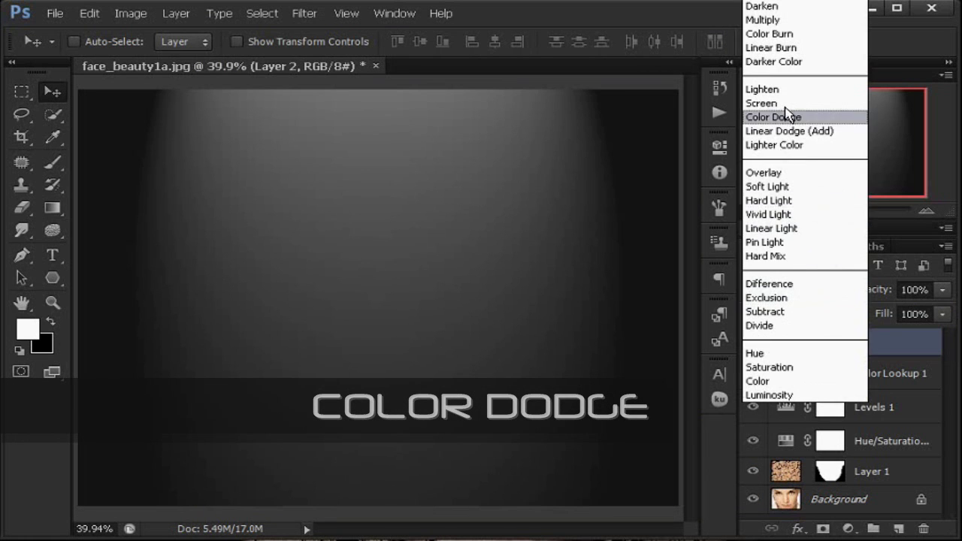
left_click(786, 112)
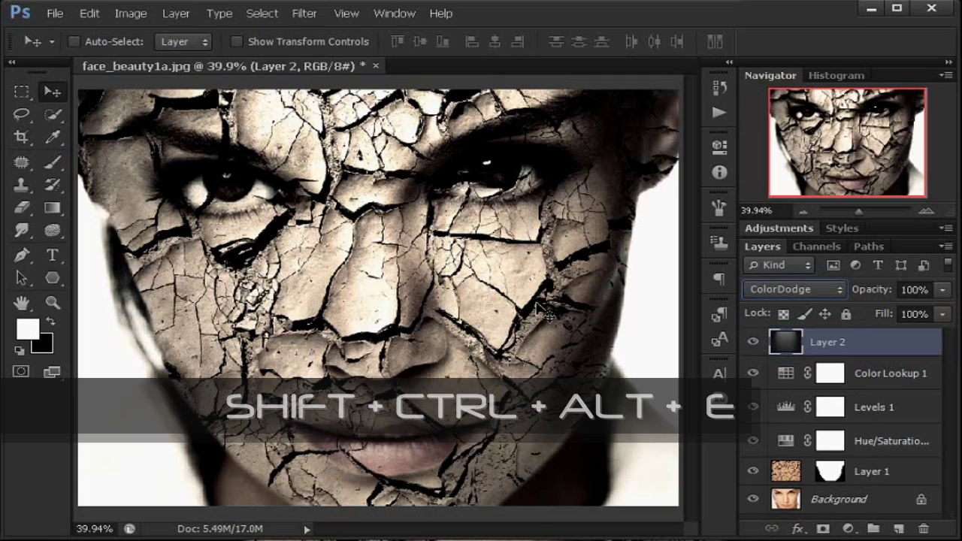
Stamp all visible layers into a new merged layer on top and desaturate it
key("shift+ctrl+alt+e")
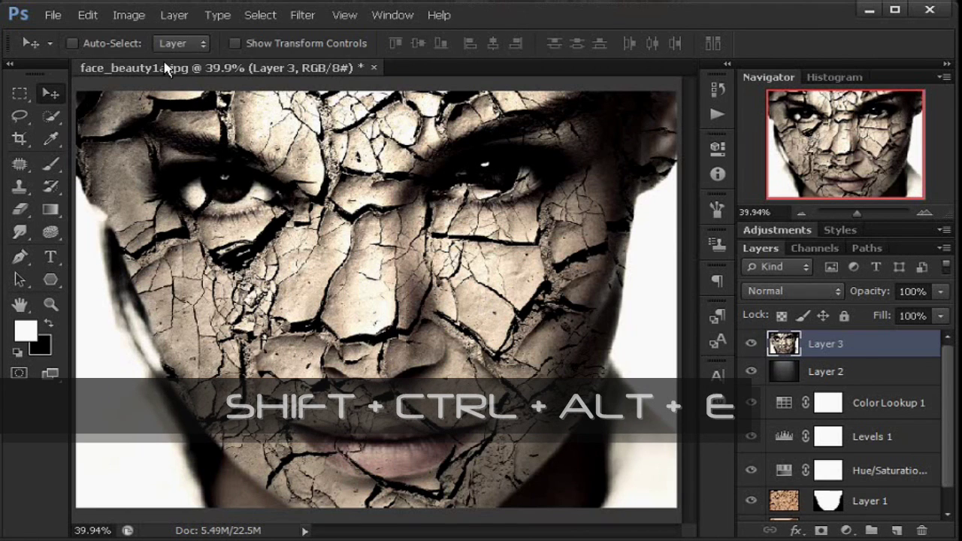
left_click(126, 23)
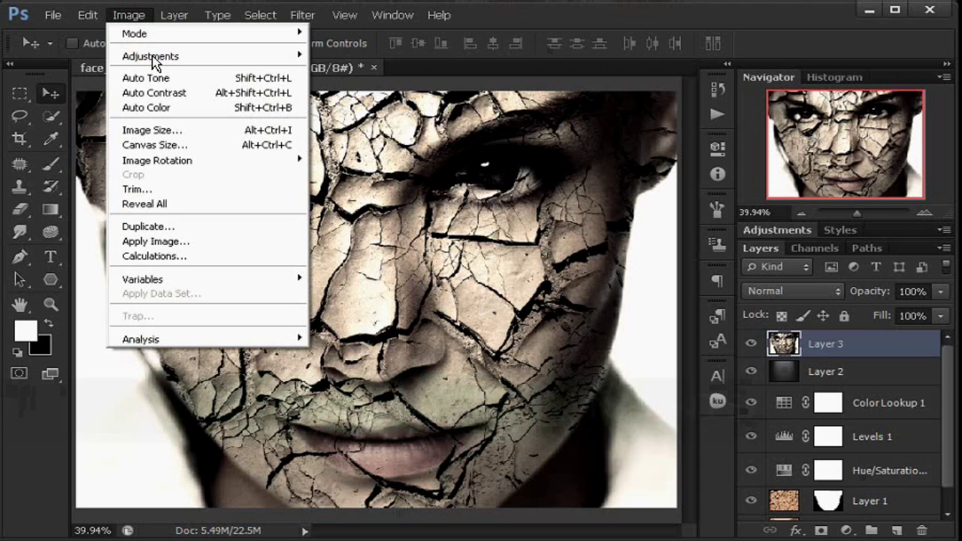
mouse_move(187, 60)
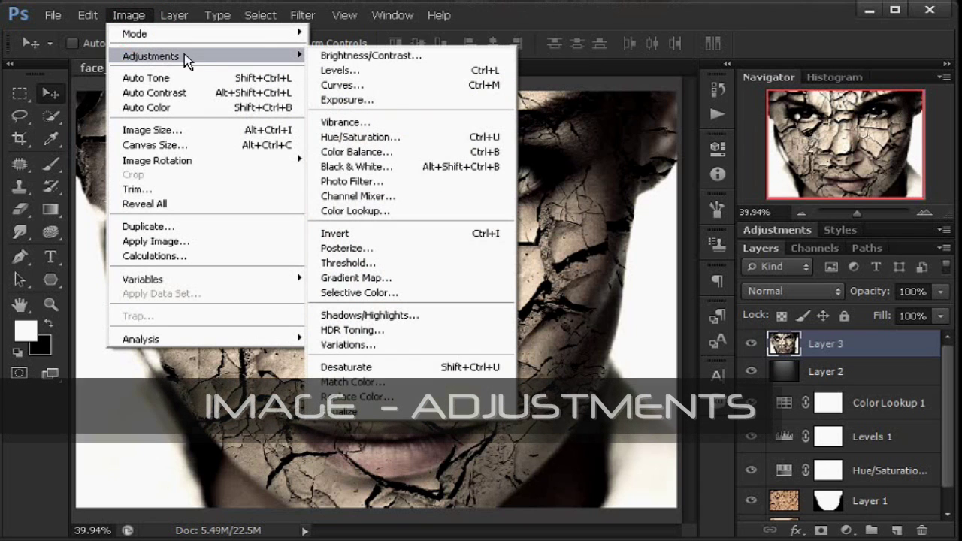
left_click(404, 372)
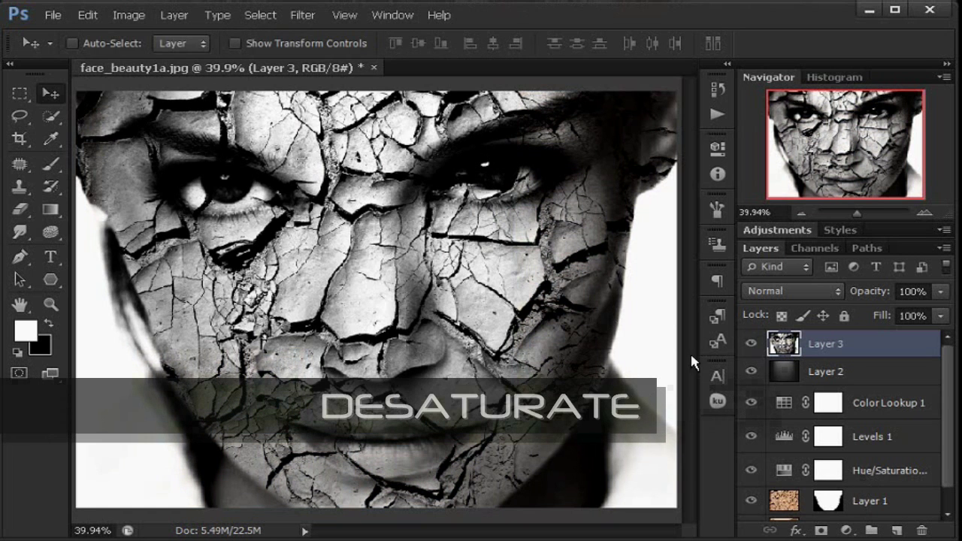
Set the desaturated merged layer's blend mode to Soft Light and toggle its visibility off and on to compare
left_click(770, 293)
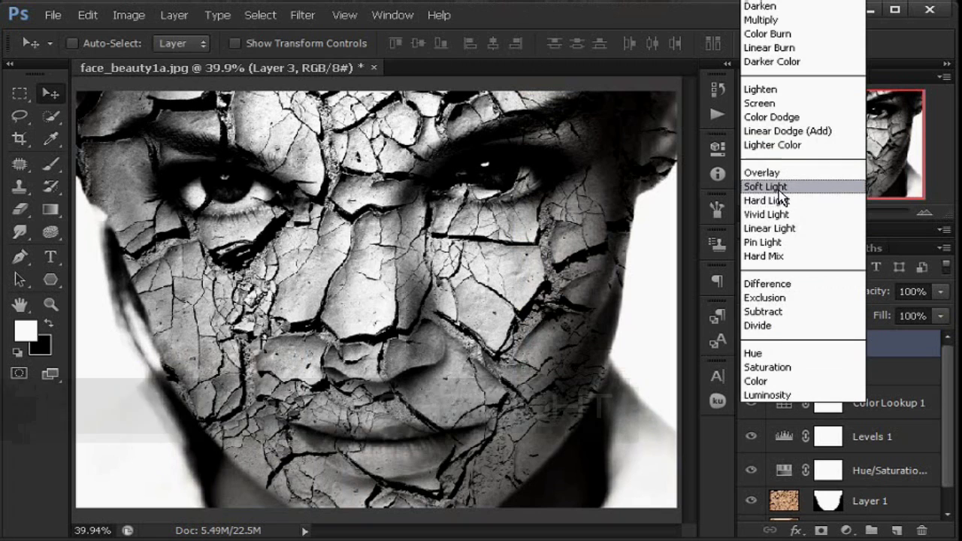
left_click(780, 189)
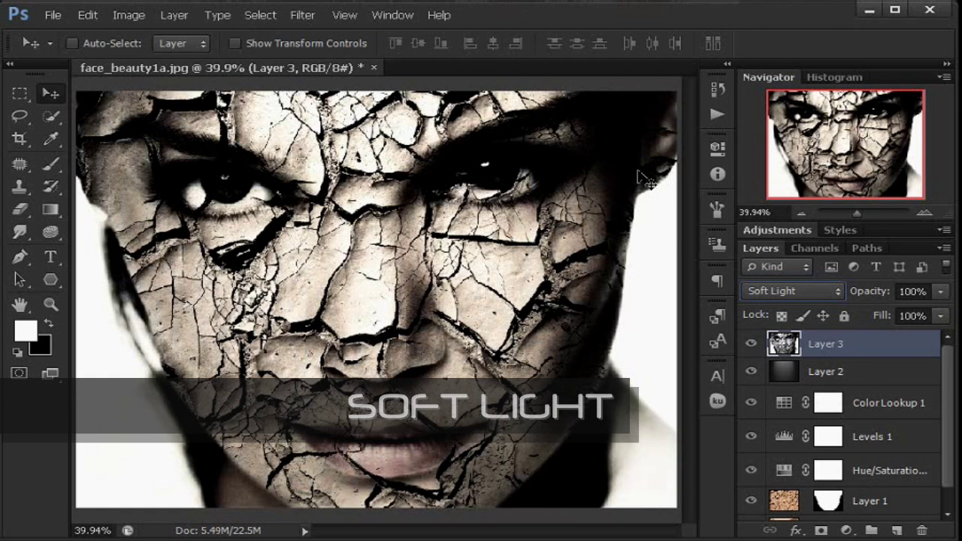
left_click(750, 346)
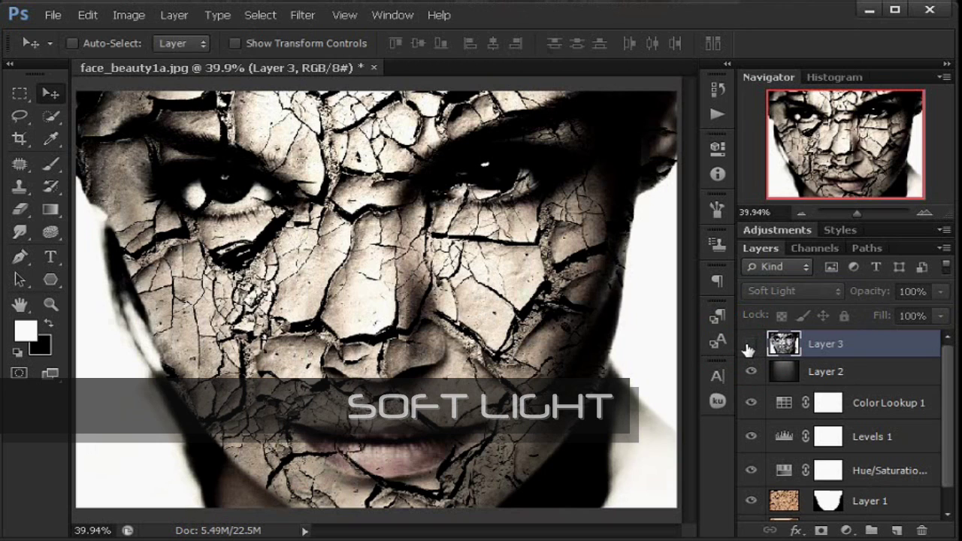
left_click(750, 346)
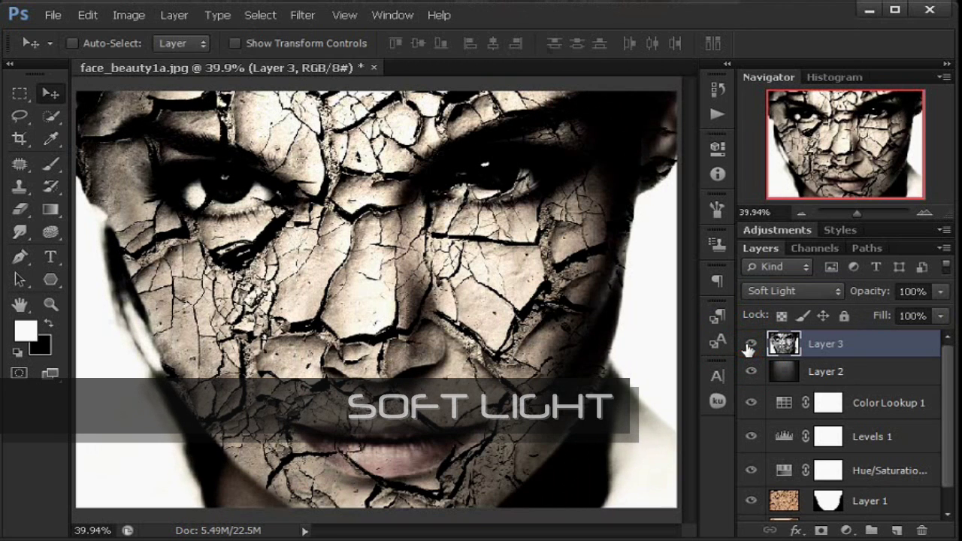
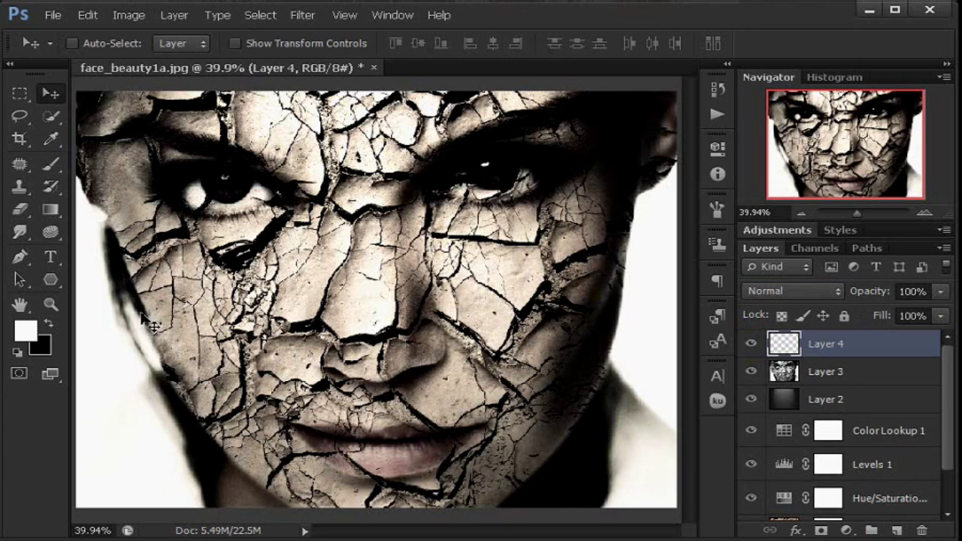
Make black the foreground color and set up the Brush tool with a soft 174 px tip, 0% hardness and 100% opacity
left_click(49, 327)
left_click(27, 332)
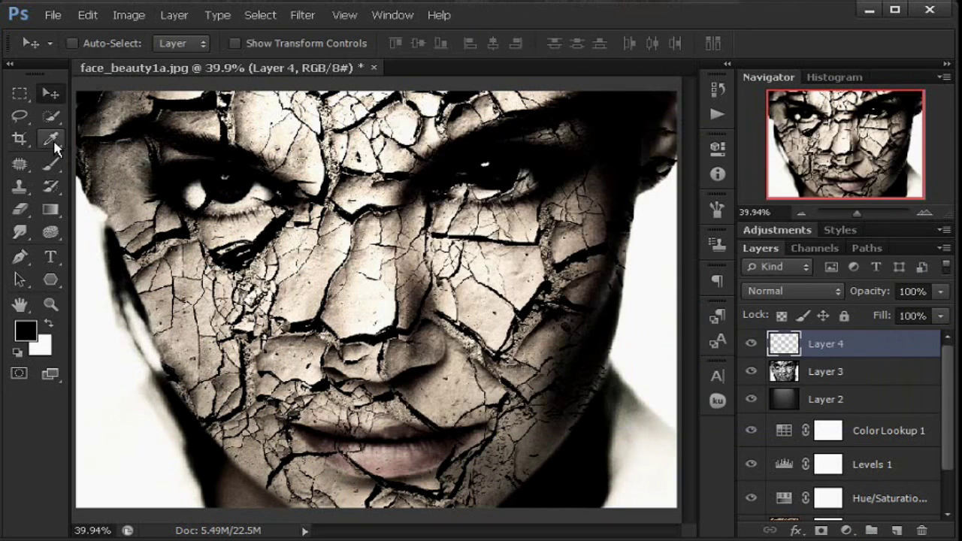
left_click(51, 140)
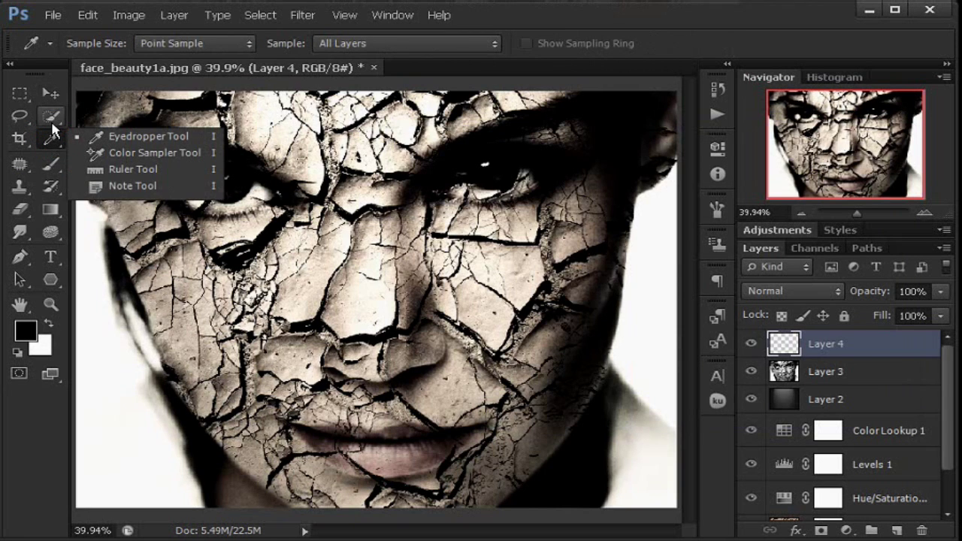
left_click(50, 165)
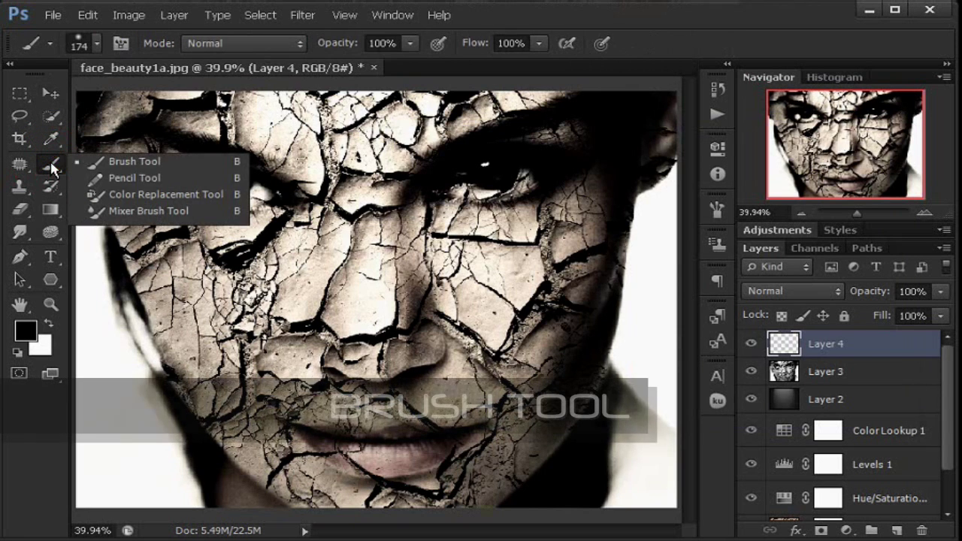
left_click(137, 161)
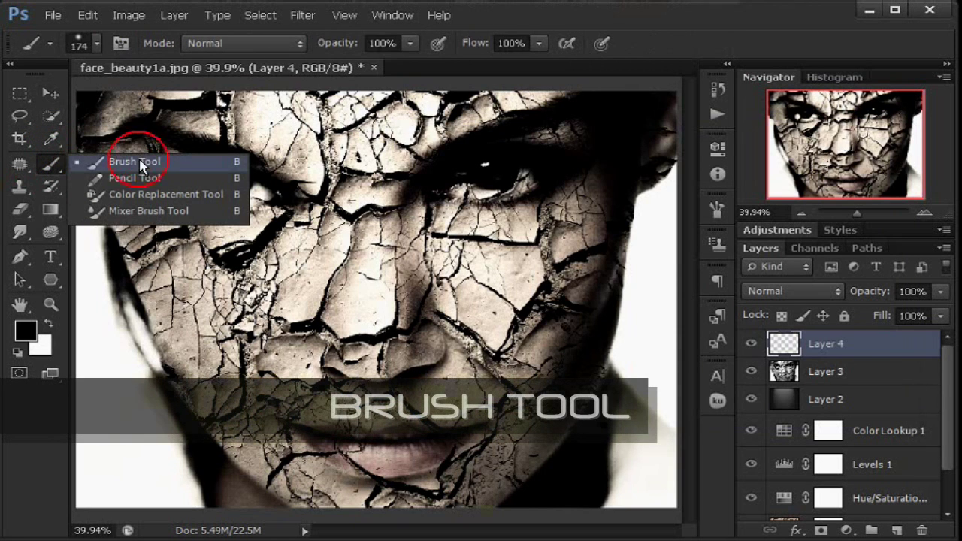
left_click(97, 44)
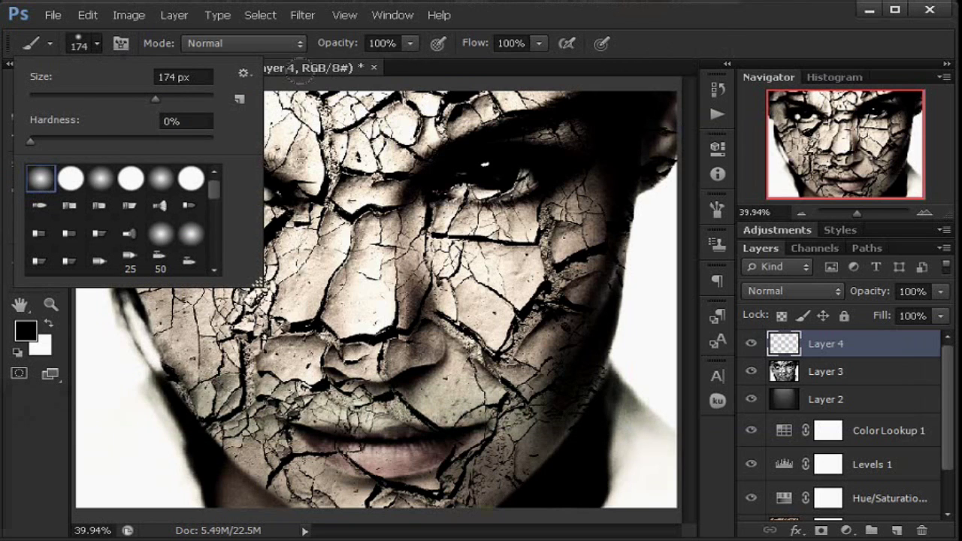
left_click(410, 44)
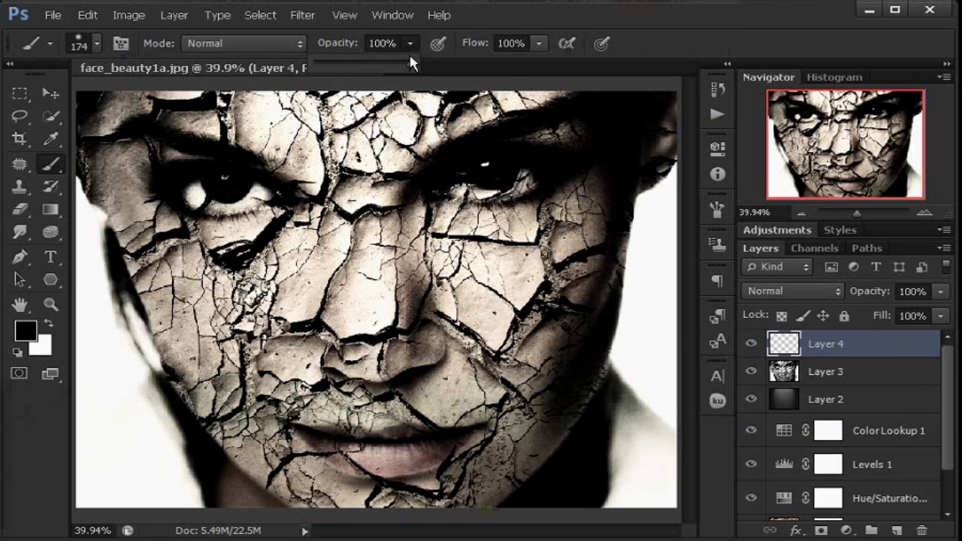
left_click(701, 25)
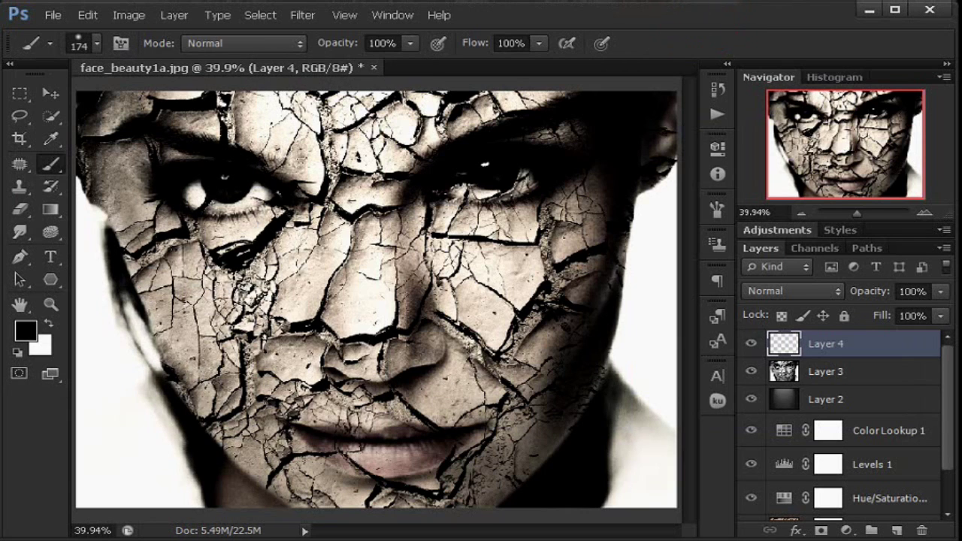
Paint black on Layer 4 over the white background, hair and ear areas around both sides of the face, leaving only the cracked face
mouse_move(71, 171)
left_mouse_down()
mouse_move(76, 222)
mouse_move(89, 259)
mouse_move(89, 216)
mouse_move(111, 296)
mouse_move(136, 433)
mouse_move(117, 351)
mouse_move(89, 327)
mouse_move(94, 483)
mouse_move(76, 269)
mouse_move(91, 422)
mouse_move(114, 516)
mouse_move(132, 484)
mouse_move(126, 422)
mouse_move(115, 415)
mouse_move(183, 499)
mouse_move(97, 302)
mouse_move(118, 365)
left_mouse_up()
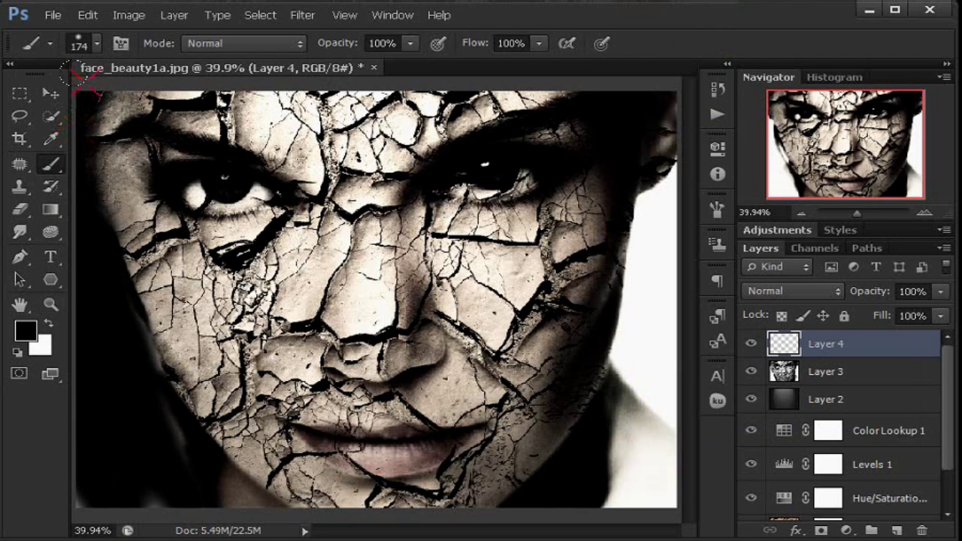
mouse_move(82, 83)
left_mouse_down()
mouse_move(90, 481)
mouse_move(135, 497)
mouse_move(158, 487)
mouse_move(128, 344)
mouse_move(150, 424)
mouse_move(184, 461)
mouse_move(203, 518)
mouse_move(258, 518)
mouse_move(133, 407)
mouse_move(144, 358)
left_mouse_up()
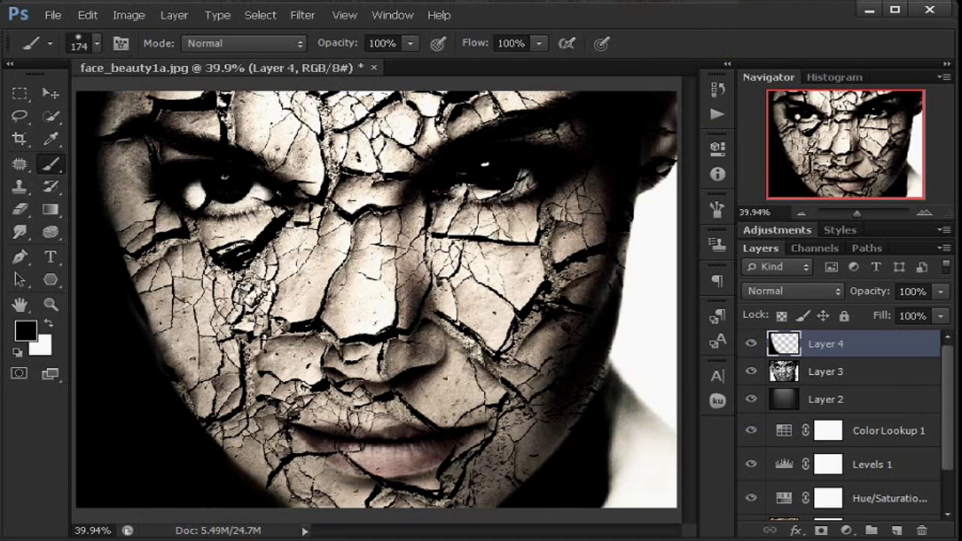
mouse_move(629, 486)
left_mouse_down()
mouse_move(598, 477)
mouse_move(617, 389)
mouse_move(609, 495)
mouse_move(672, 480)
mouse_move(652, 442)
mouse_move(648, 380)
mouse_move(624, 365)
mouse_move(658, 154)
mouse_move(643, 78)
mouse_move(639, 299)
mouse_move(620, 344)
mouse_move(635, 270)
mouse_move(611, 399)
mouse_move(659, 345)
mouse_move(665, 310)
mouse_move(677, 322)
mouse_move(658, 474)
mouse_move(630, 517)
mouse_move(647, 474)
mouse_move(650, 376)
mouse_move(608, 464)
mouse_move(669, 435)
mouse_move(695, 329)
mouse_move(683, 147)
mouse_move(676, 97)
left_mouse_up()
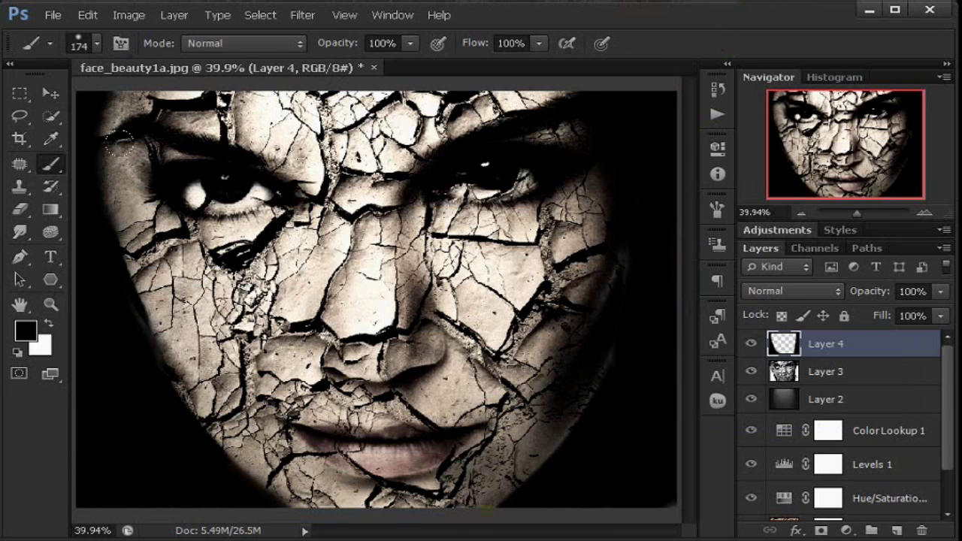
mouse_move(97, 90)
left_mouse_down()
mouse_move(81, 120)
mouse_move(87, 220)
left_mouse_up()
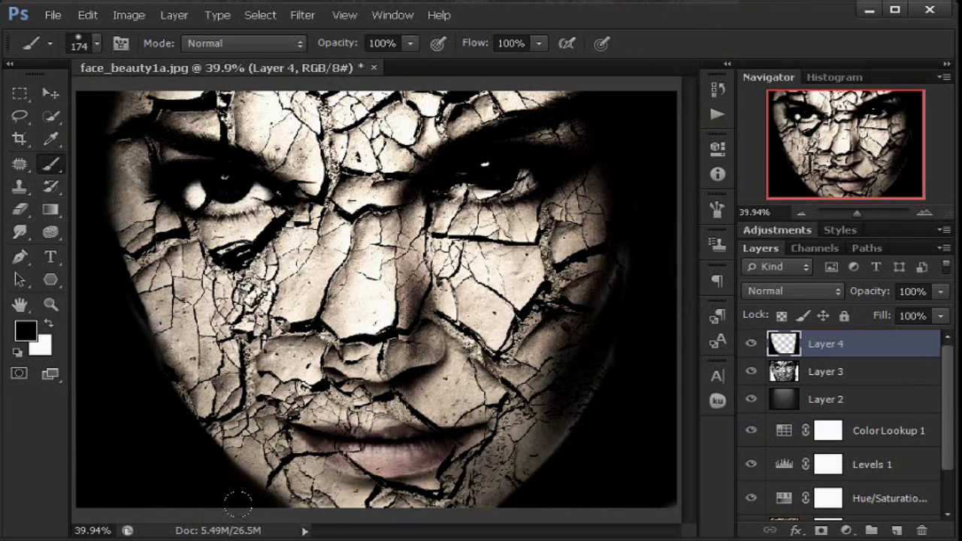
mouse_move(651, 457)
left_mouse_down()
mouse_move(625, 430)
mouse_move(640, 351)
left_mouse_up()
left_click(657, 250)
left_click_drag(652, 246, 655, 189)
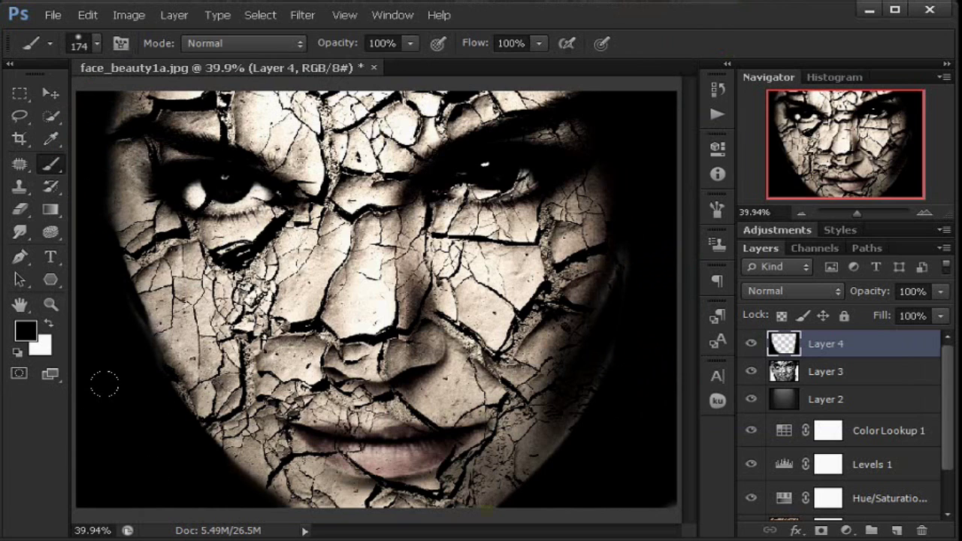